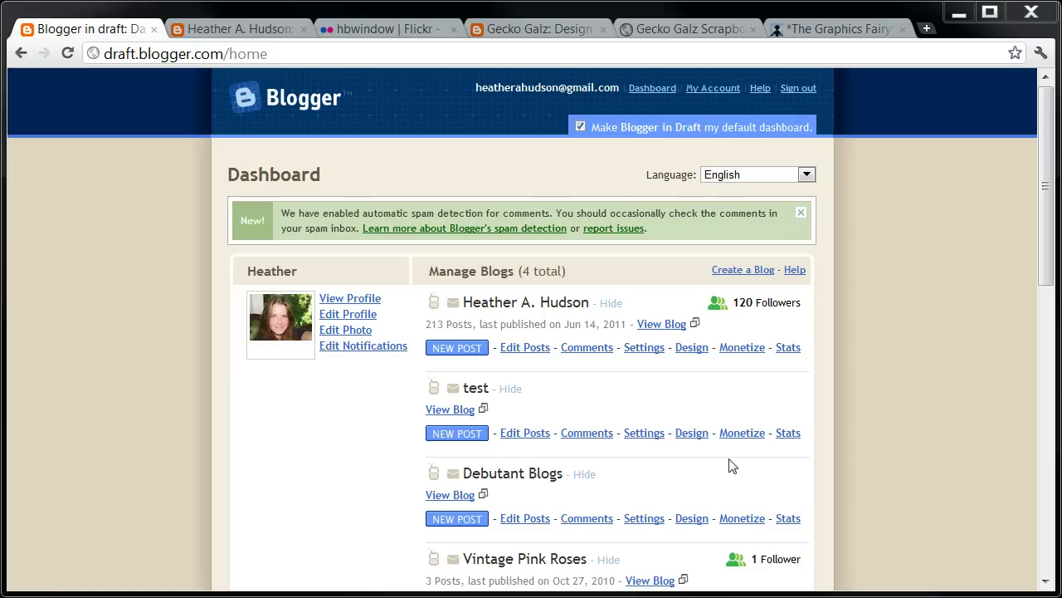
# Start a new post on the main blog, the one with 213 posts, from the Dashboard.
pyautogui.click(471, 349)
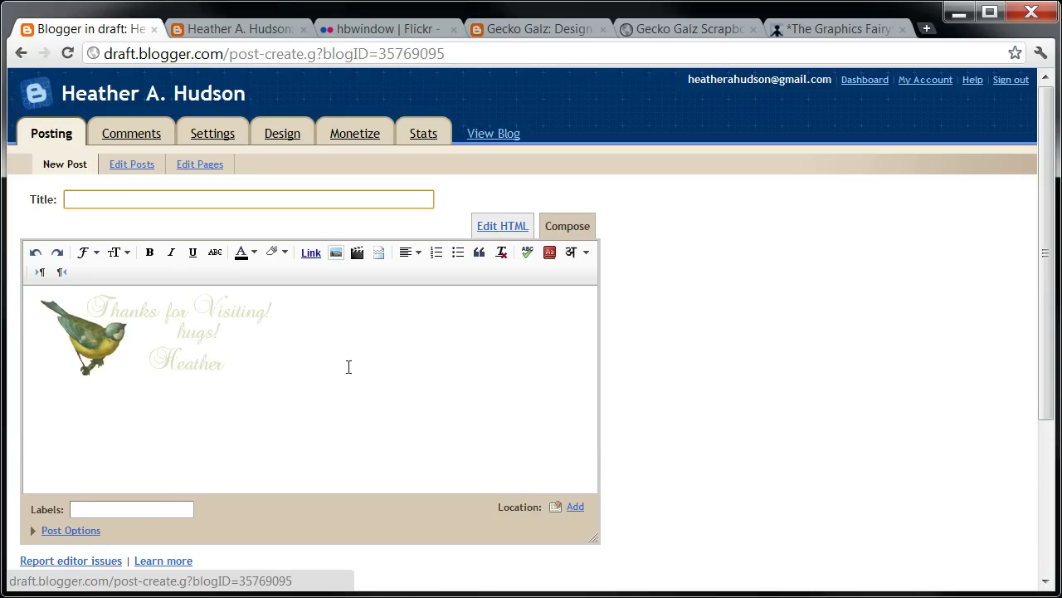
# Push the bird signature image down with blank lines, leaving the top line empty.
pyautogui.click(35, 323)
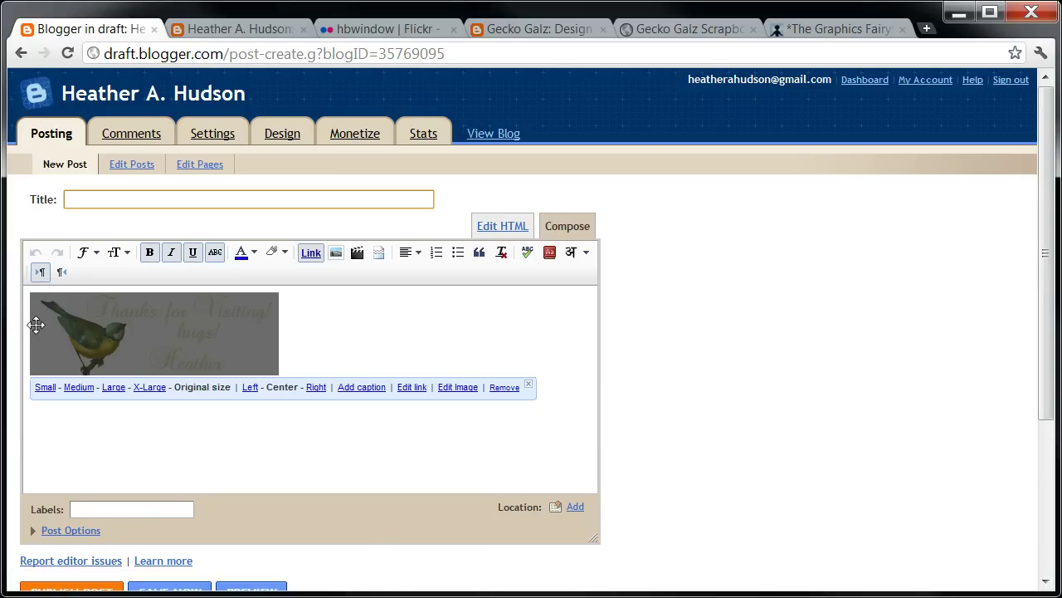
pyautogui.moveTo(26, 325); pyautogui.dragTo(24, 328)
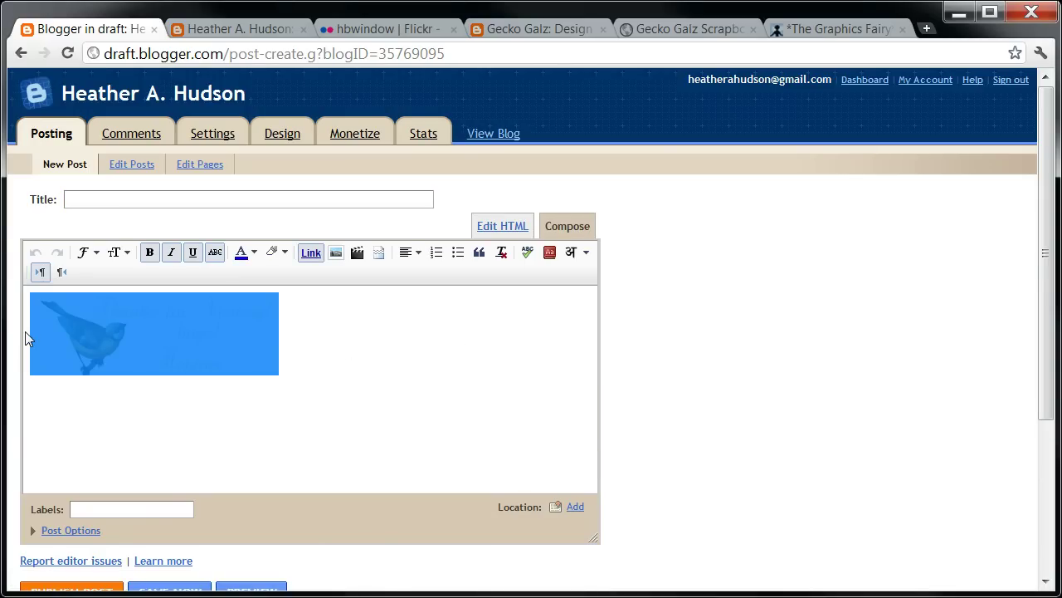
pyautogui.click(29, 349)
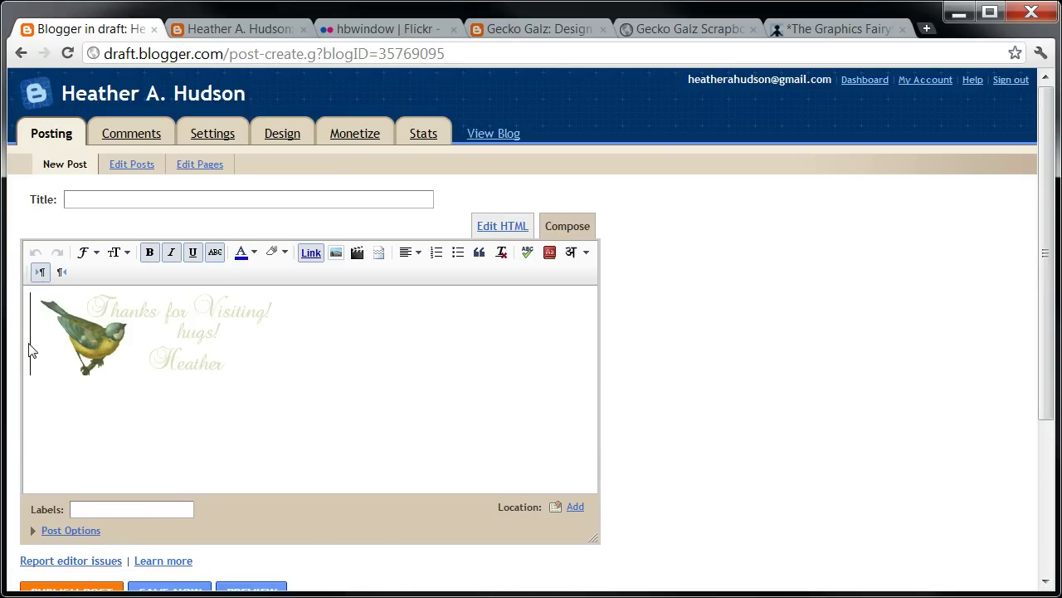
pyautogui.press('Return')
pyautogui.press('Return')
pyautogui.press('Return')
pyautogui.press('Return')
pyautogui.press('Return')
pyautogui.press('Return')
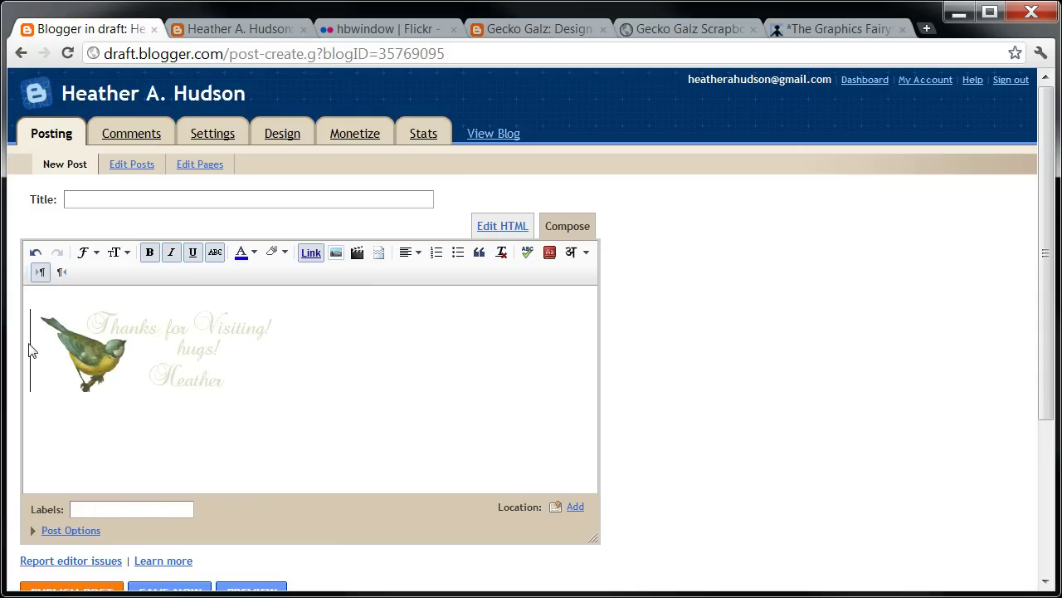
pyautogui.click(261, 308)
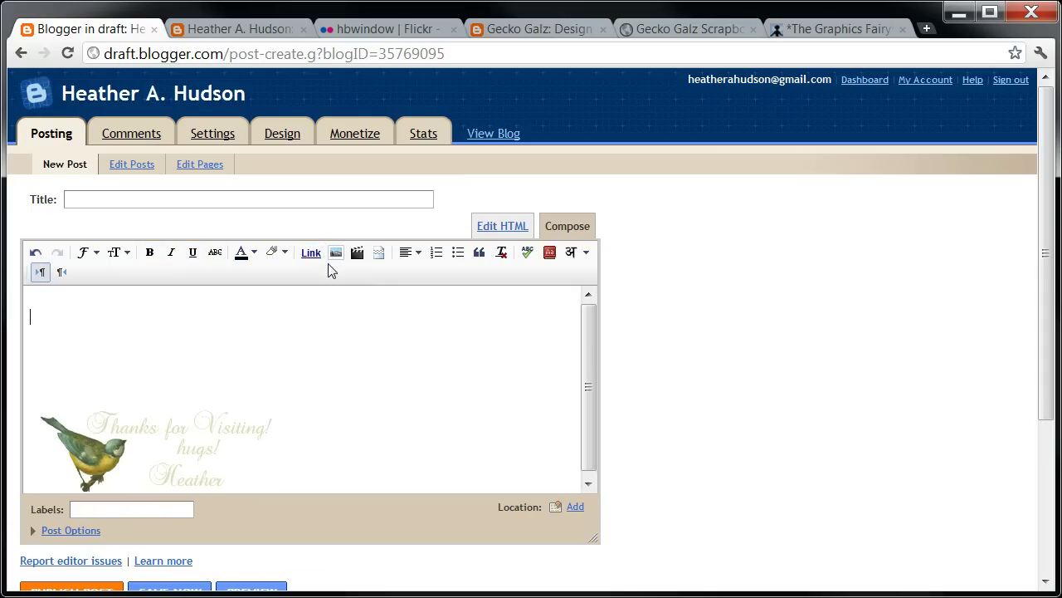
# Set the top line of the post to centred alignment and Large font size.
pyautogui.click(410, 253)
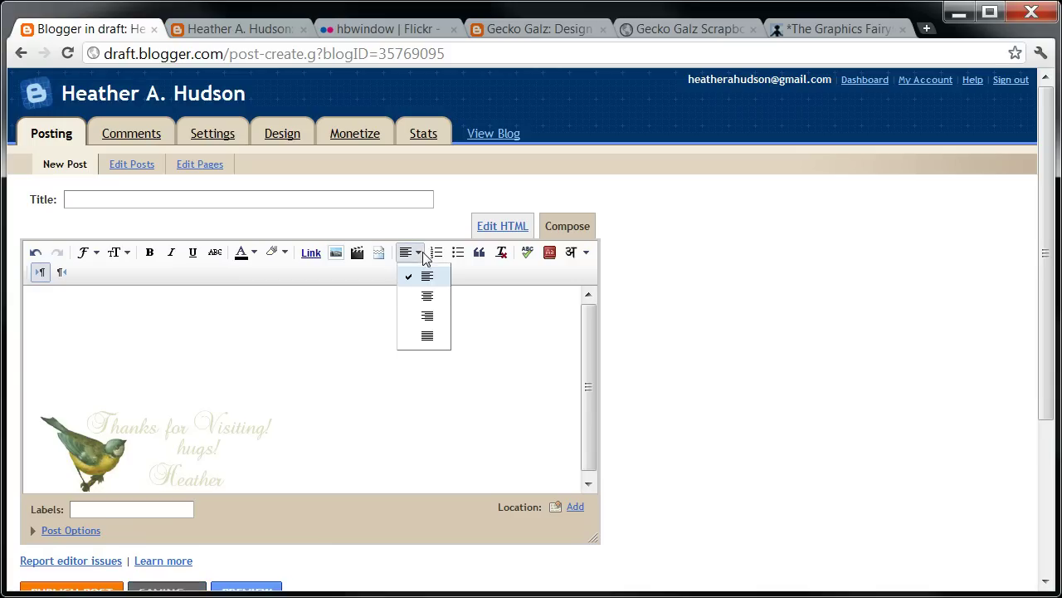
pyautogui.click(427, 298)
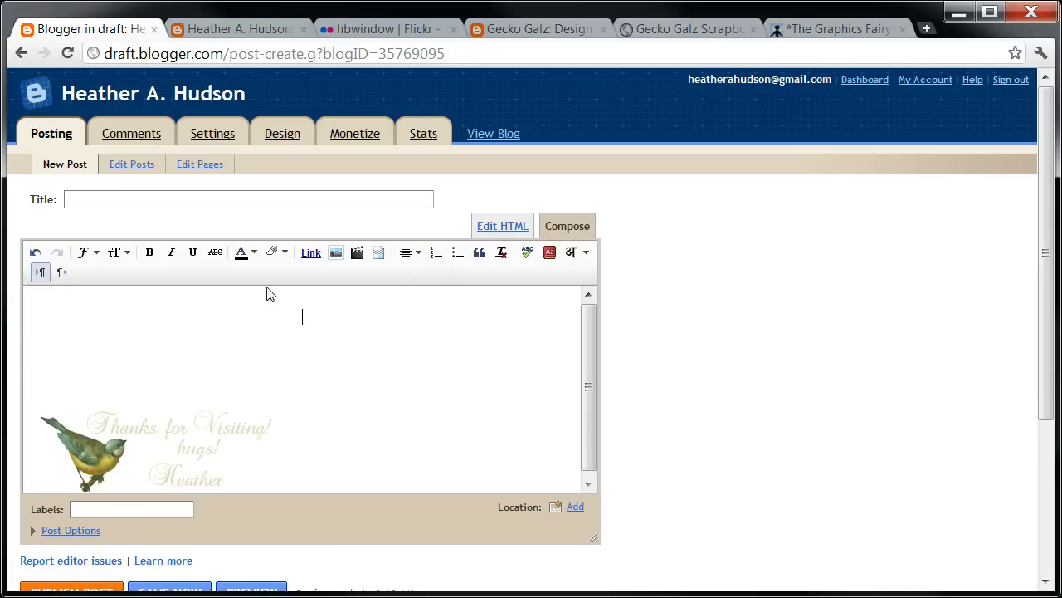
pyautogui.click(129, 259)
pyautogui.click(149, 339)
pyautogui.click(407, 253)
pyautogui.click(428, 297)
# Type 'Hello friends..and welcome to my blog.', make it Large and start a new line.
pyautogui.write('H')
pyautogui.write('ello frien')
pyautogui.write('ds..and welc')
pyautogui.write('ome to my')
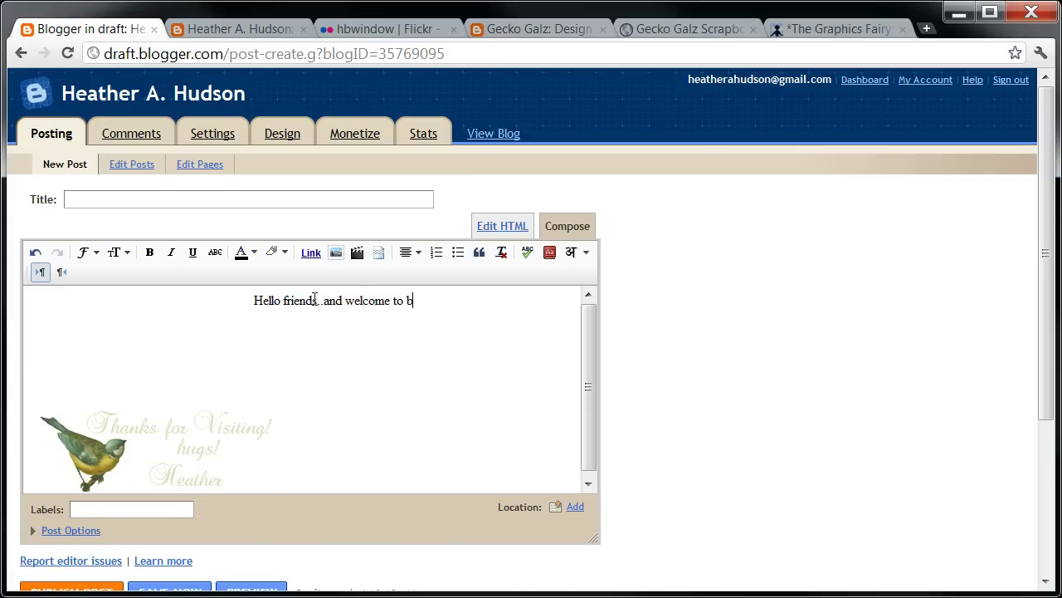
pyautogui.write(' blog.')
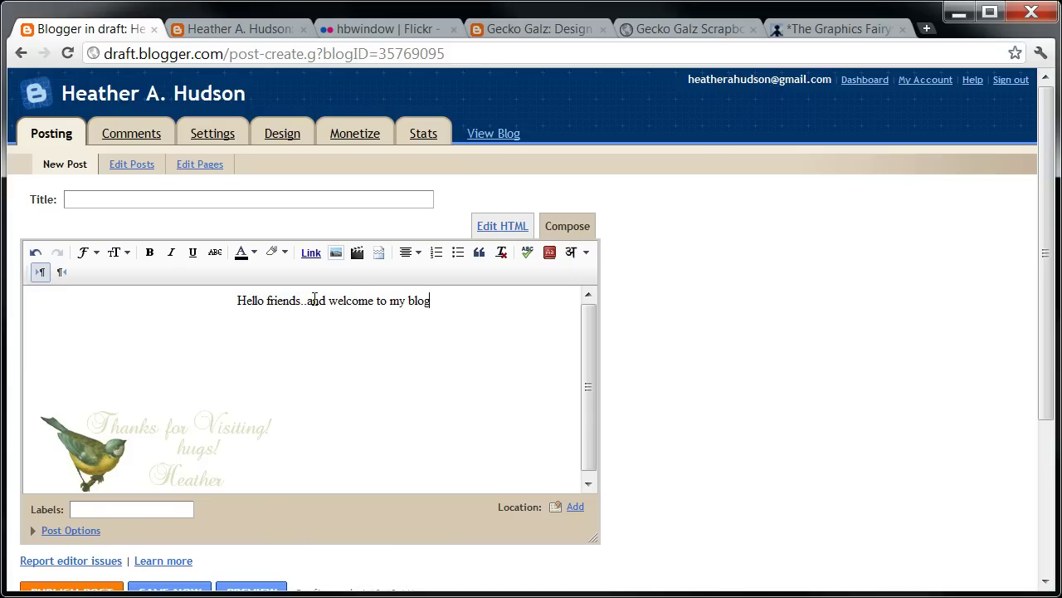
pyautogui.moveTo(440, 297); pyautogui.dragTo(235, 301)
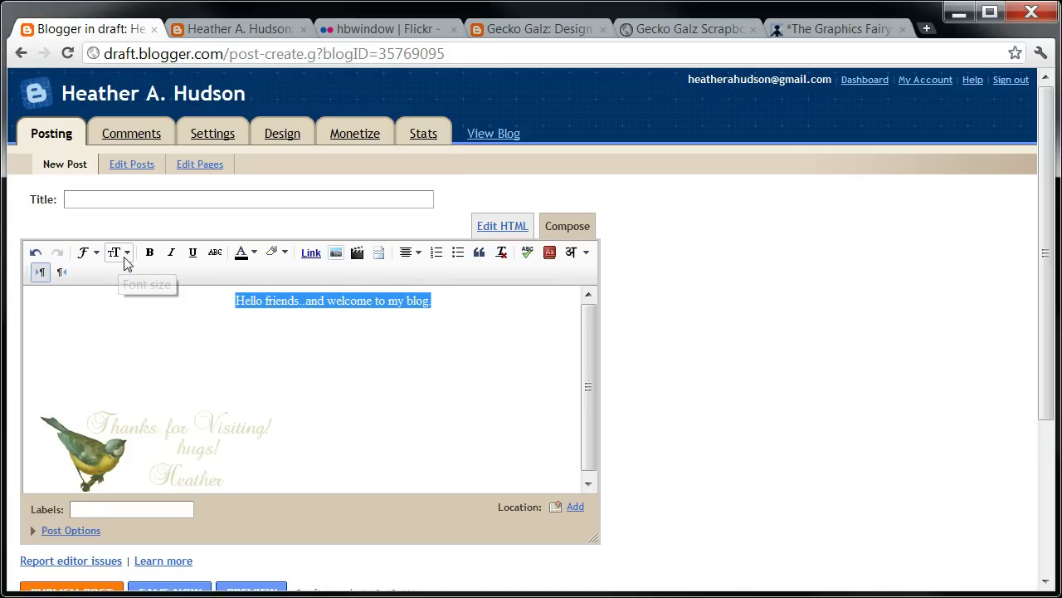
pyautogui.click(124, 257)
pyautogui.click(150, 339)
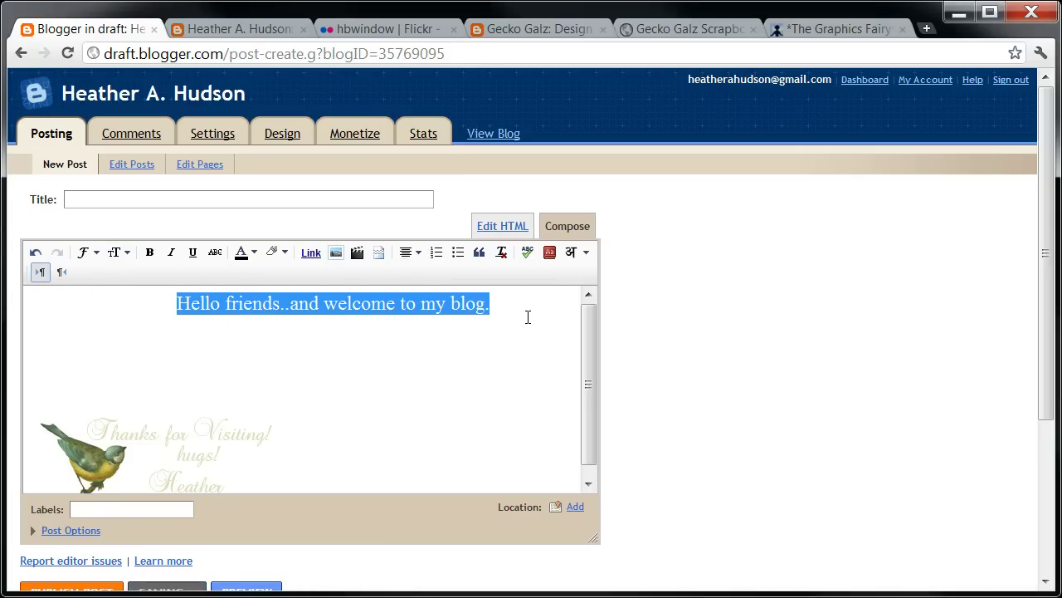
pyautogui.click(502, 304)
pyautogui.press('Return')
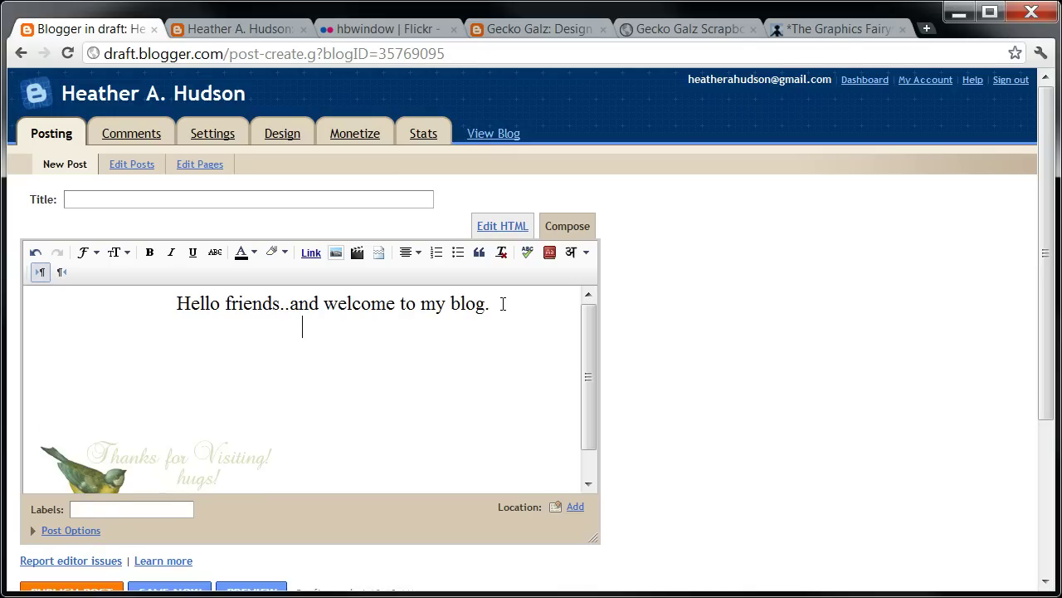
# Type the centred line 'Today I created a Digital Collage for my Really Good Friend'.
pyautogui.write('Today I crea')
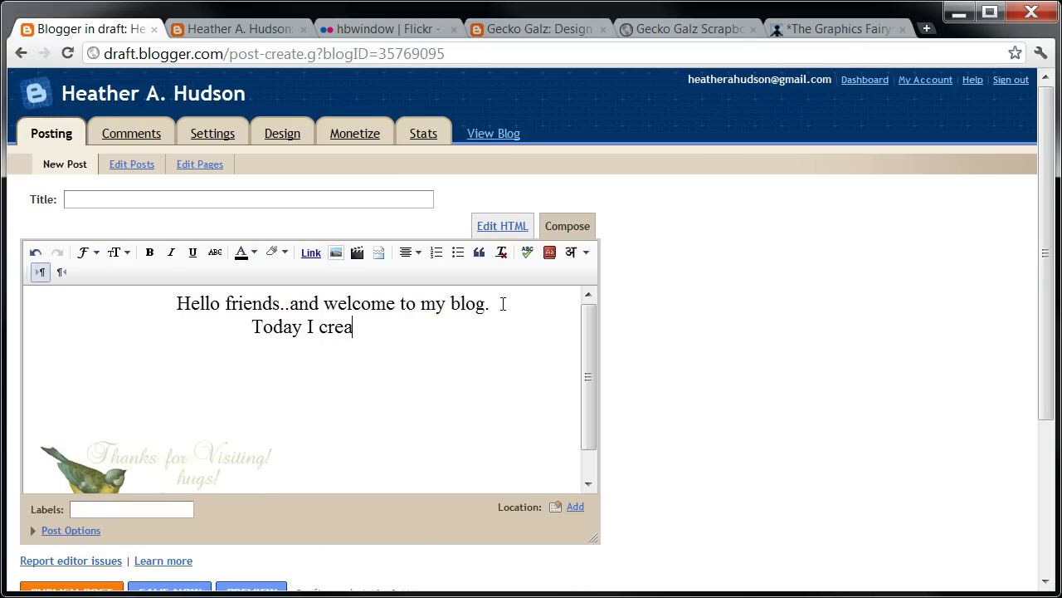
pyautogui.write('ted a Di')
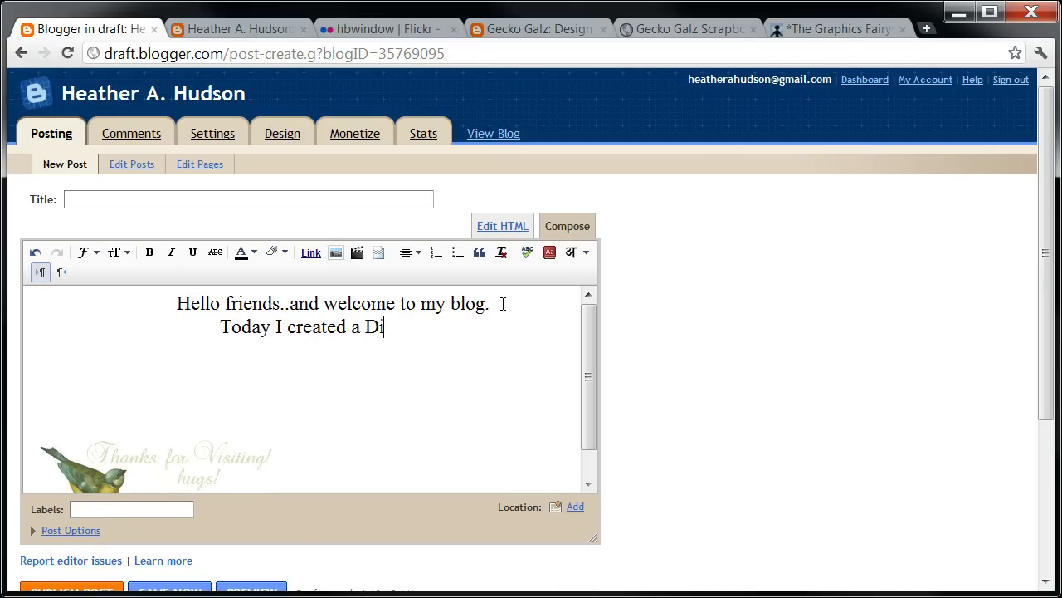
pyautogui.write('gital Collage ')
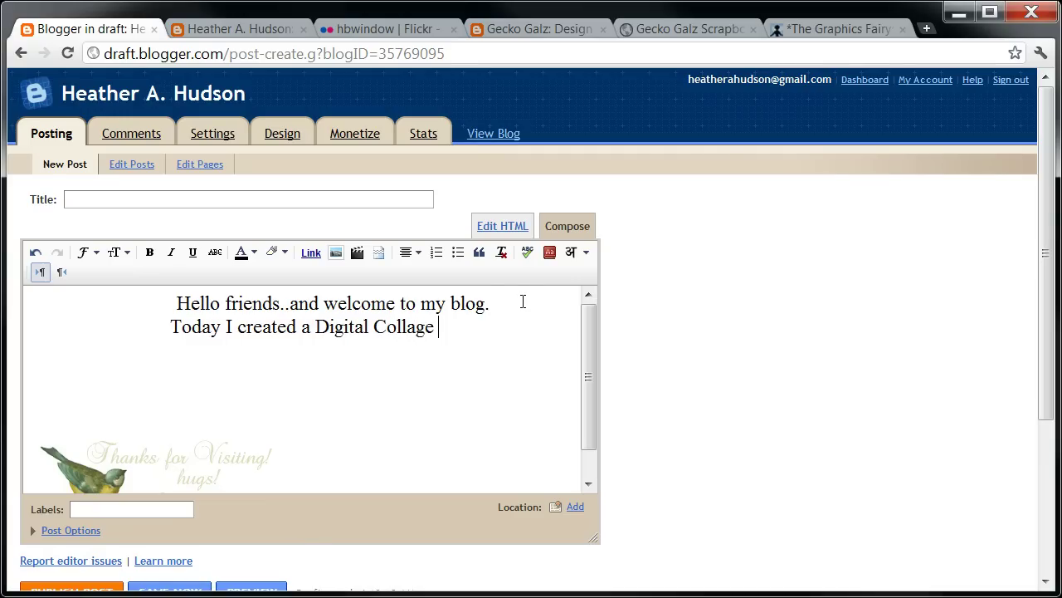
pyautogui.write('an')
pyautogui.press('BackSpace')
pyautogui.press('BackSpace')
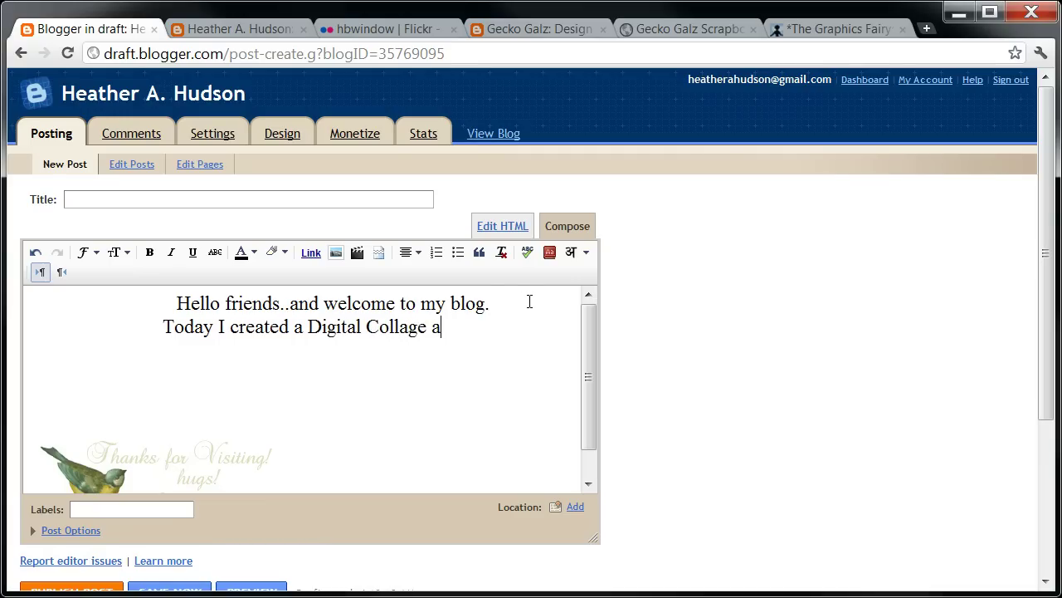
pyautogui.write('for my ')
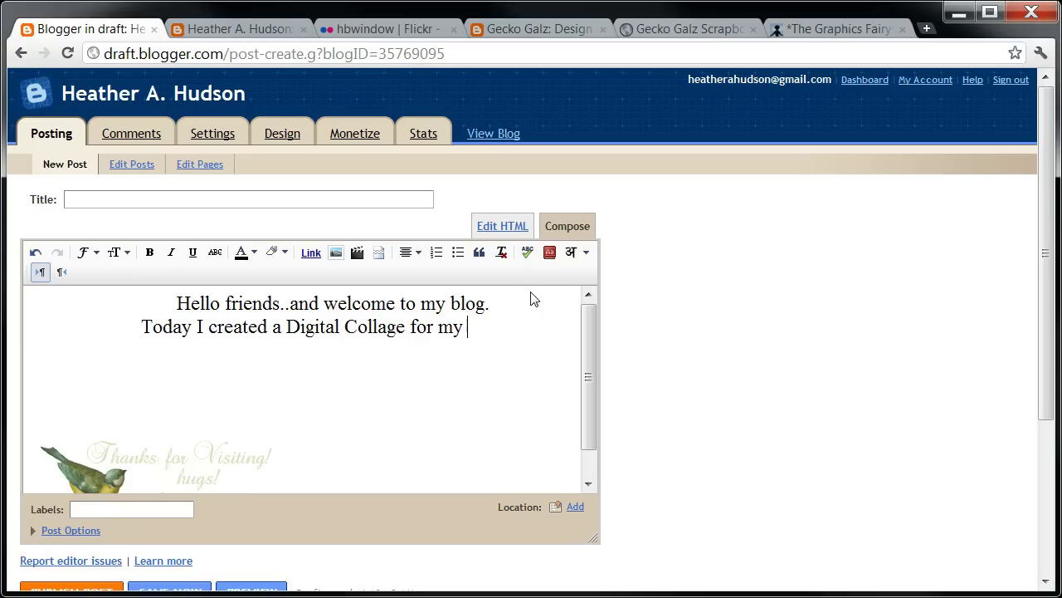
pyautogui.write('Really Good Freind')
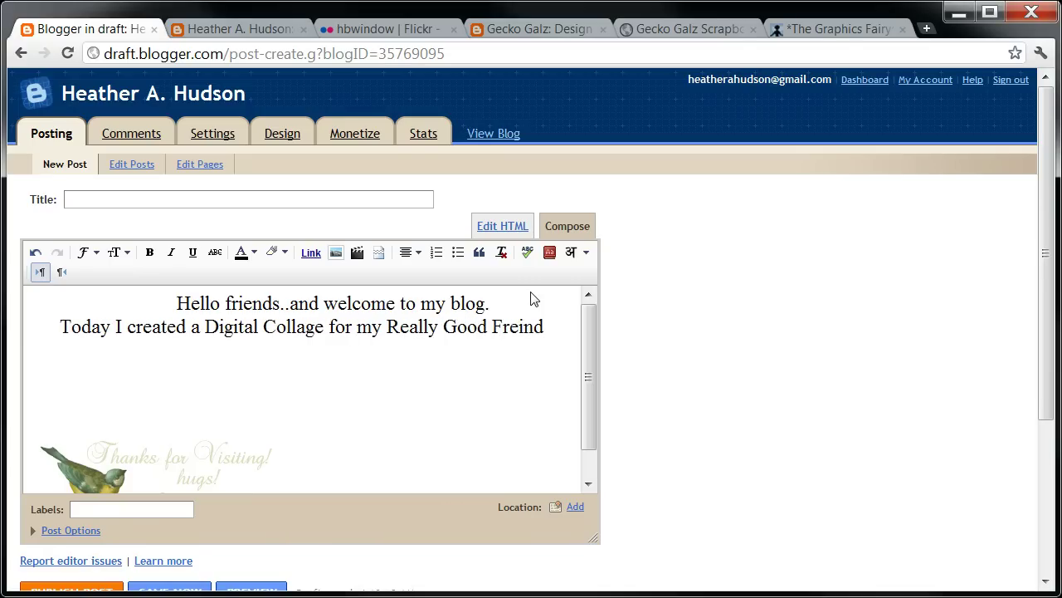
pyautogui.press('BackSpace')
pyautogui.press('BackSpace')
pyautogui.press('BackSpace')
pyautogui.press('BackSpace')
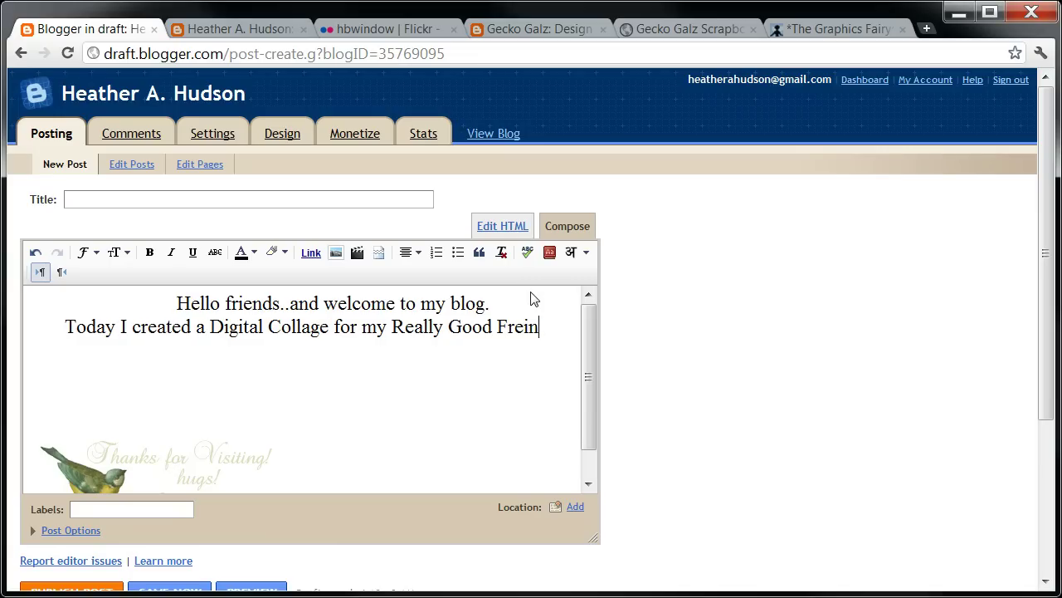
pyautogui.write('iend')
pyautogui.press('Return')
# Add lines 'Marybeth. We have been painting friends forever!' and 'I started out with some images from'.
pyautogui.write('Marybeth')
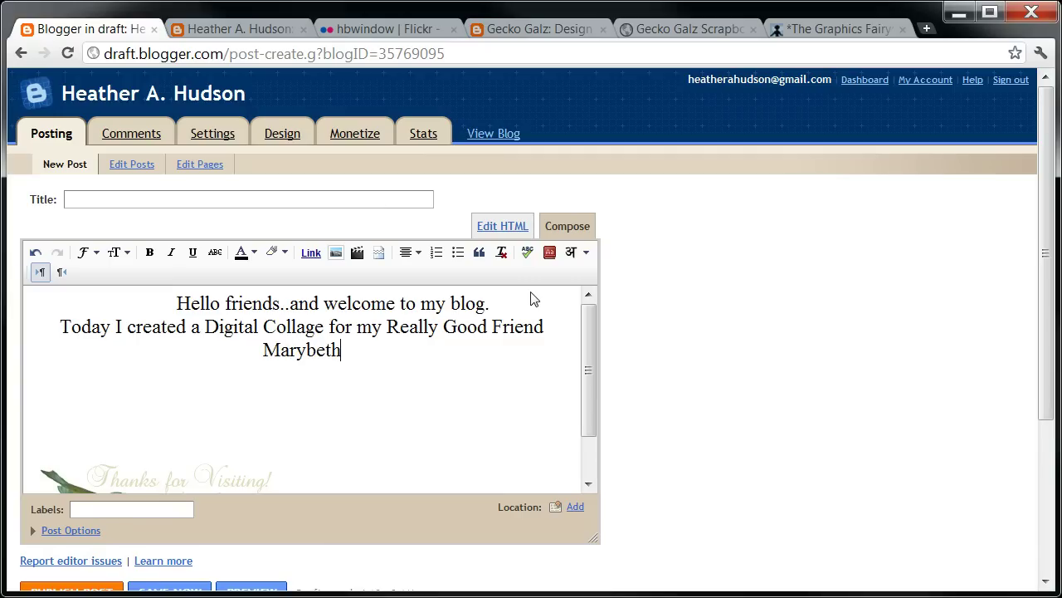
pyautogui.write('.  We h')
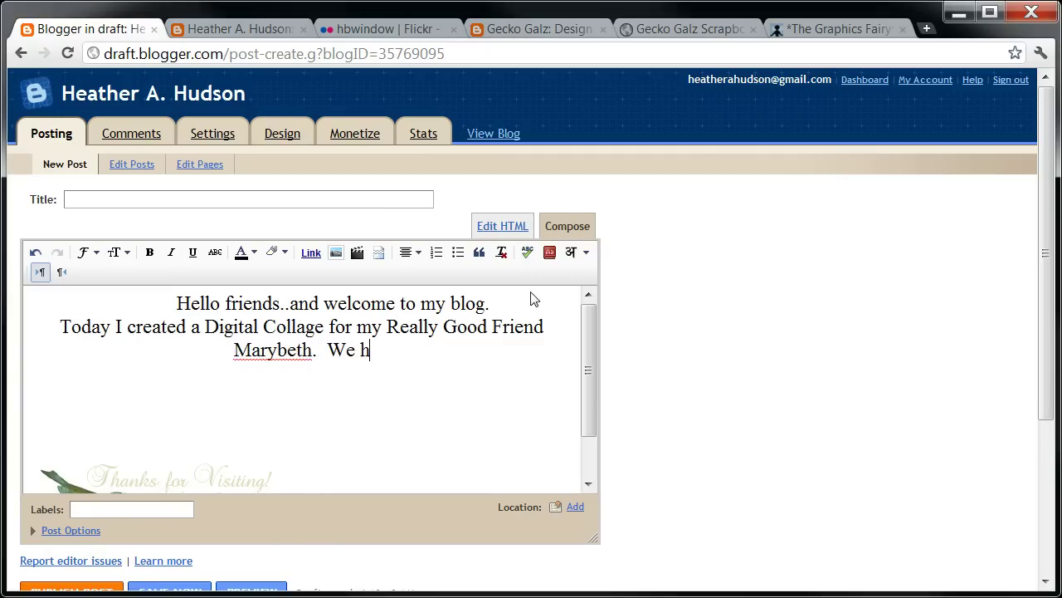
pyautogui.write('ave been painted')
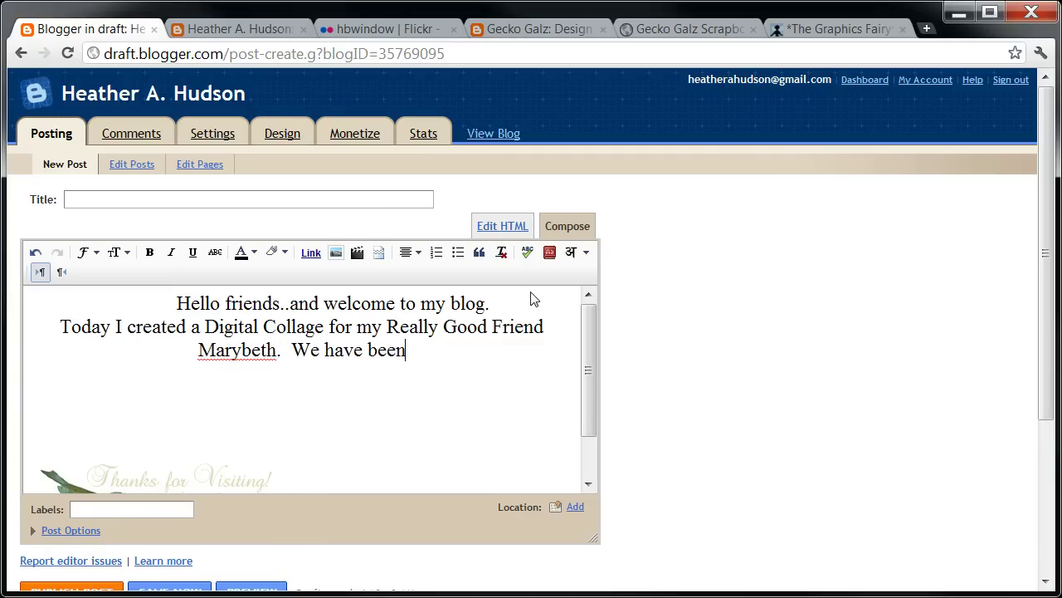
pyautogui.press('BackSpace')
pyautogui.press('BackSpace')
pyautogui.write('ing friends forever')
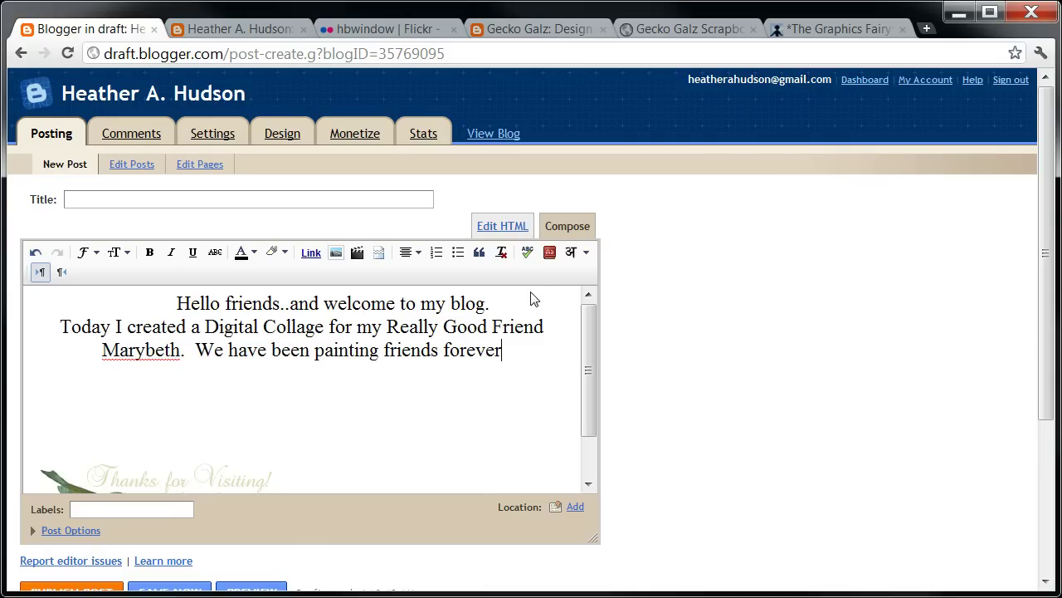
pyautogui.write('!')
pyautogui.press('Return')
pyautogui.write('So')
pyautogui.press('BackSpace')
pyautogui.press('BackSpace')
pyautogui.write('I star')
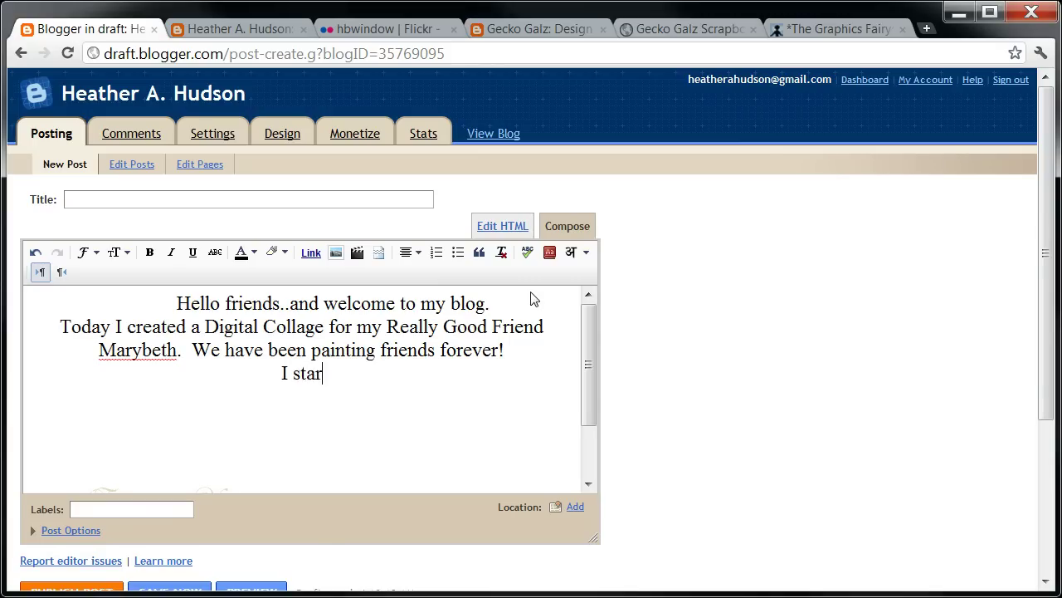
pyautogui.write('ted out with som')
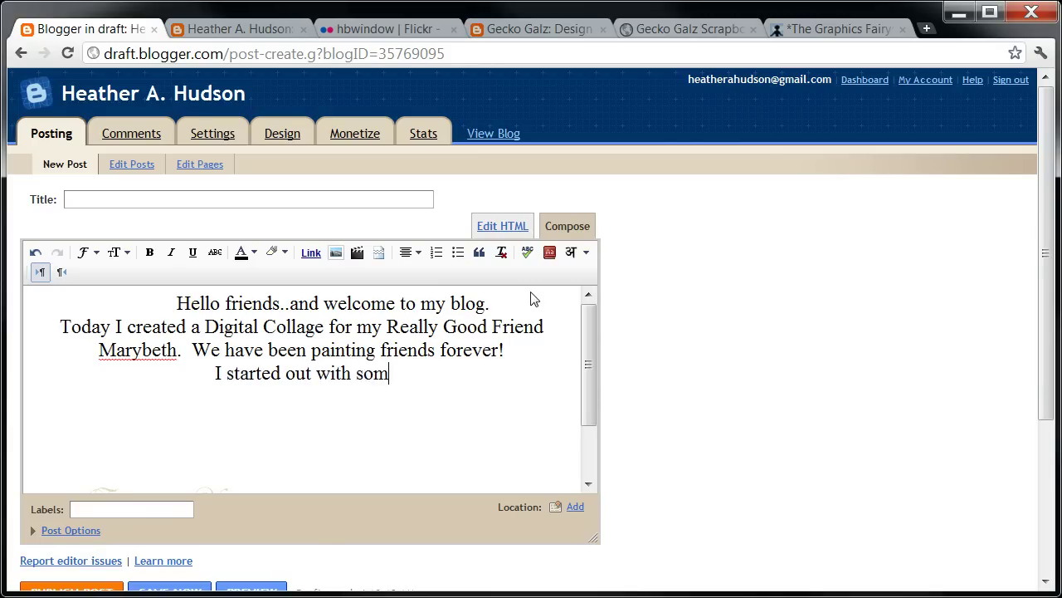
pyautogui.write('e images from')
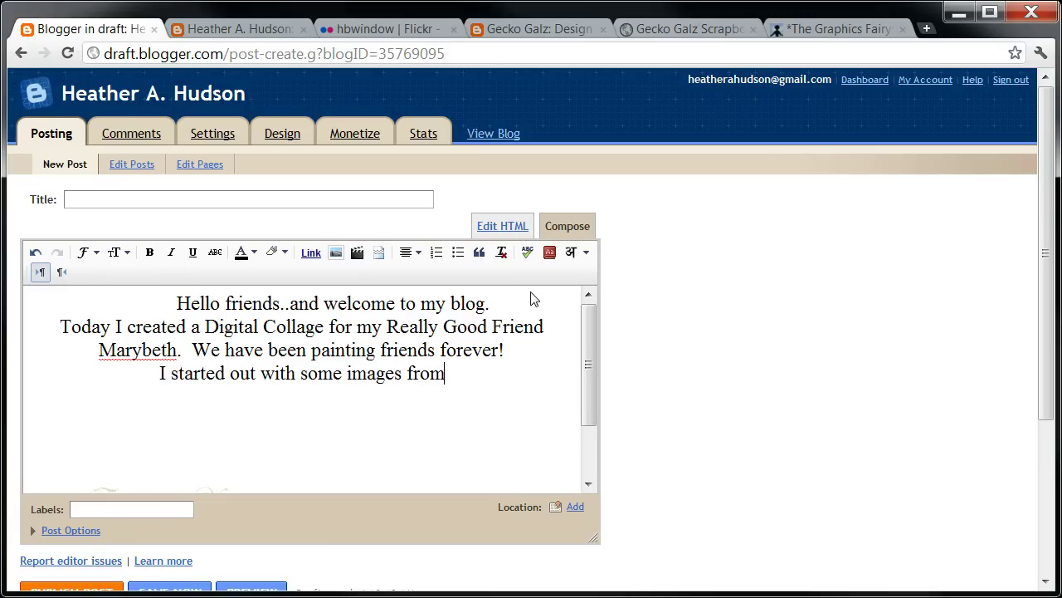
pyautogui.press('Return')
pyautogui.click(312, 253)
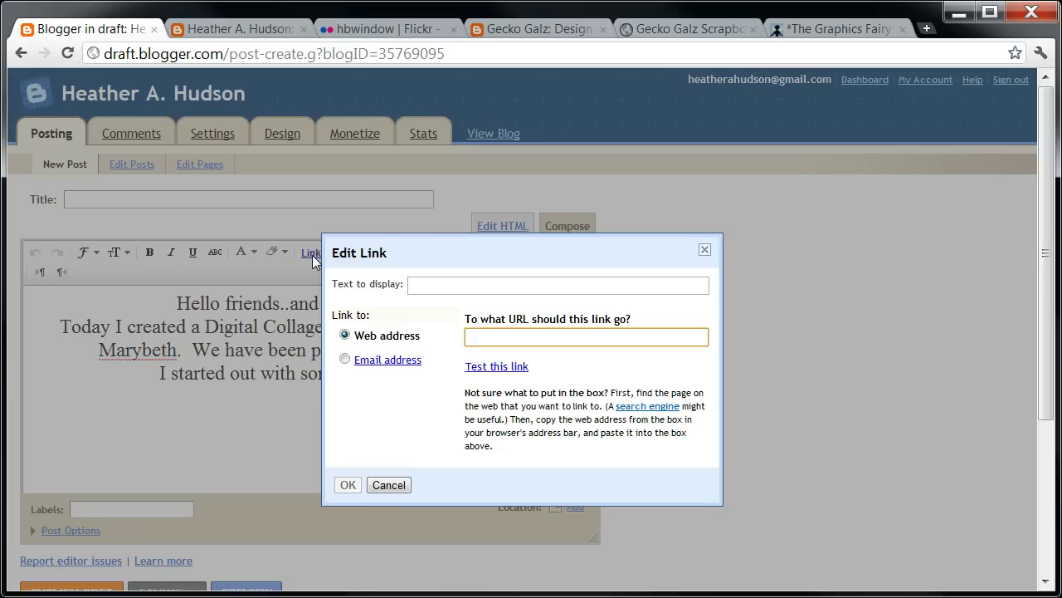
# Copy the Gecko Galz website address and return to the Blogger draft's Edit Link dialog.
pyautogui.click(555, 28)
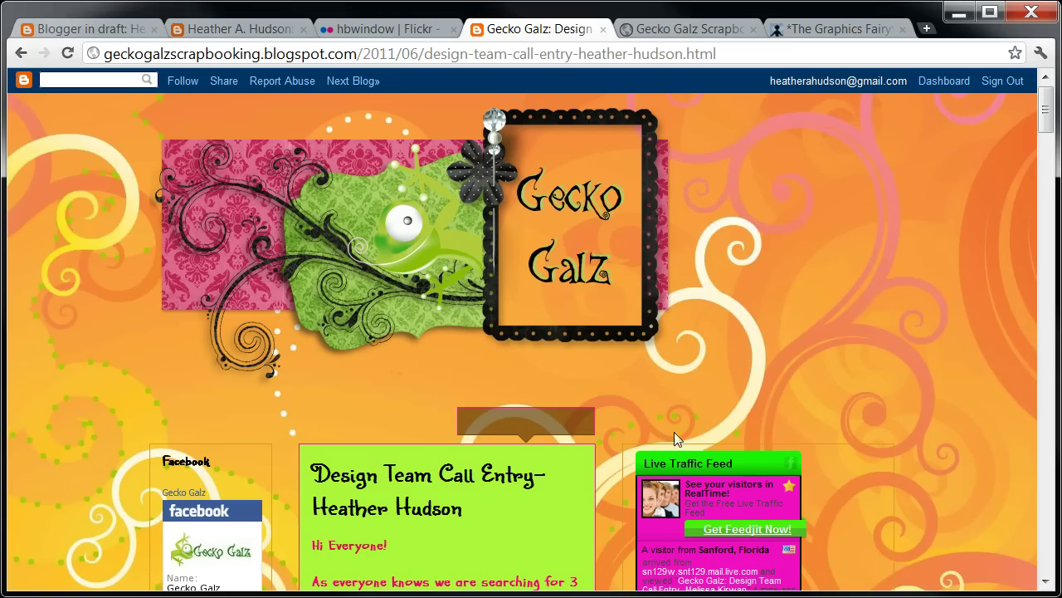
pyautogui.click(669, 28)
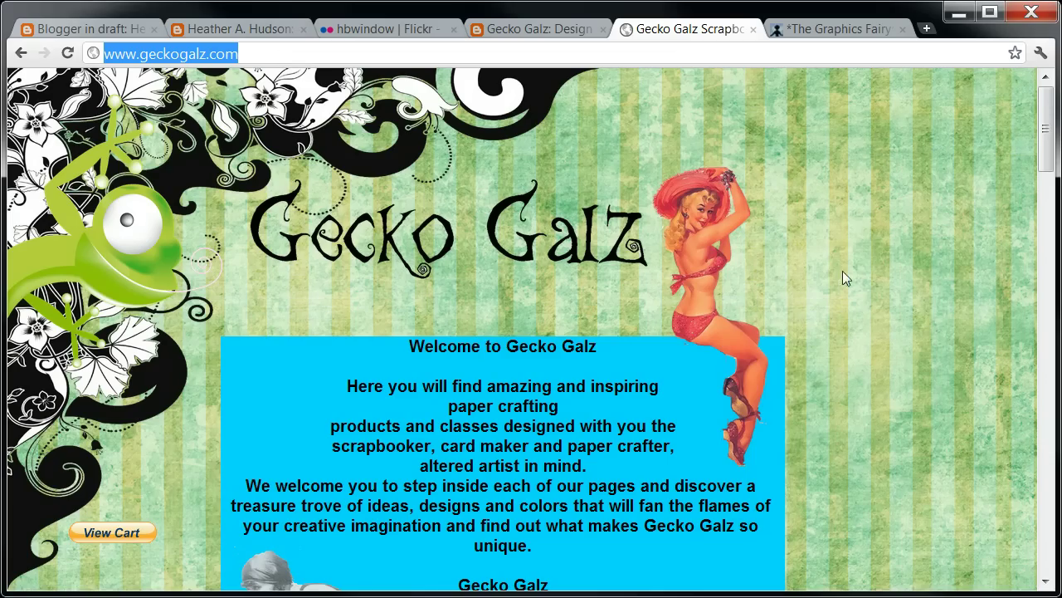
pyautogui.moveTo(1047, 162); pyautogui.dragTo(1048, 247)
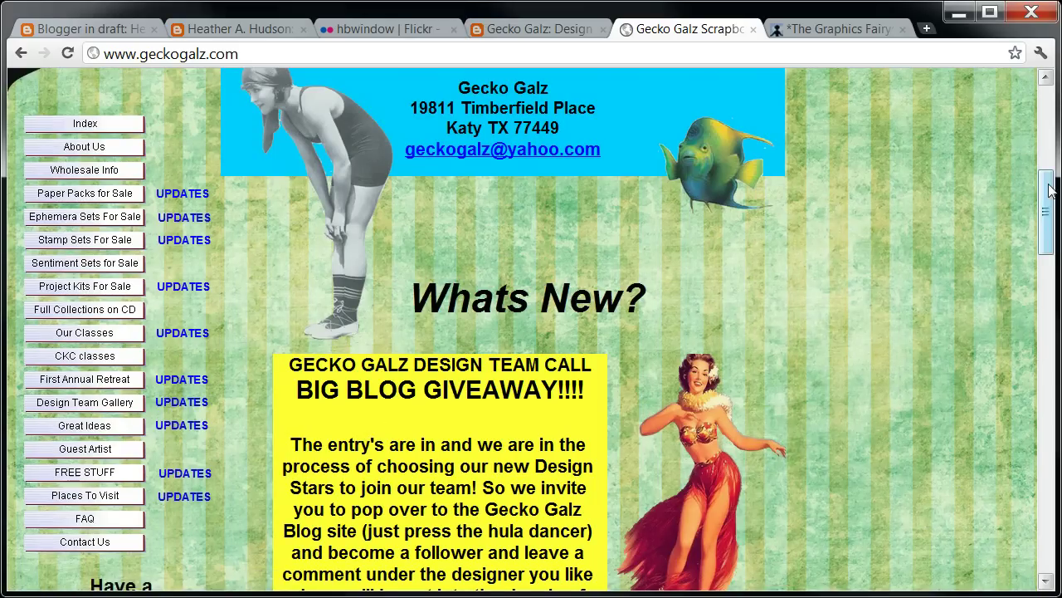
pyautogui.moveTo(1047, 205)
pyautogui.mouseDown()
pyautogui.moveTo(1047, 318)
pyautogui.moveTo(1047, 186)
pyautogui.mouseUp()
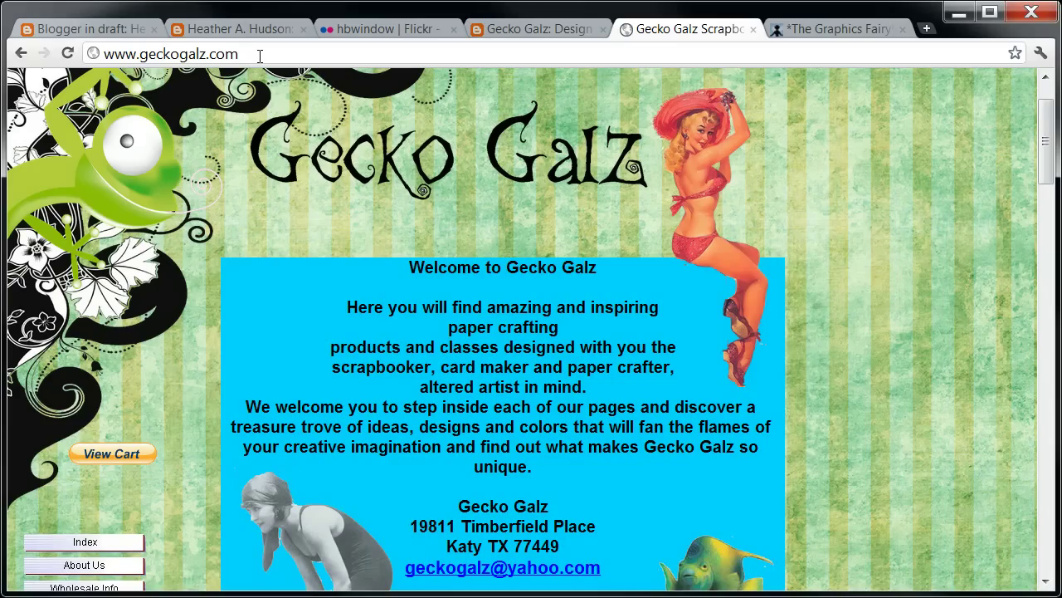
pyautogui.click(260, 55)
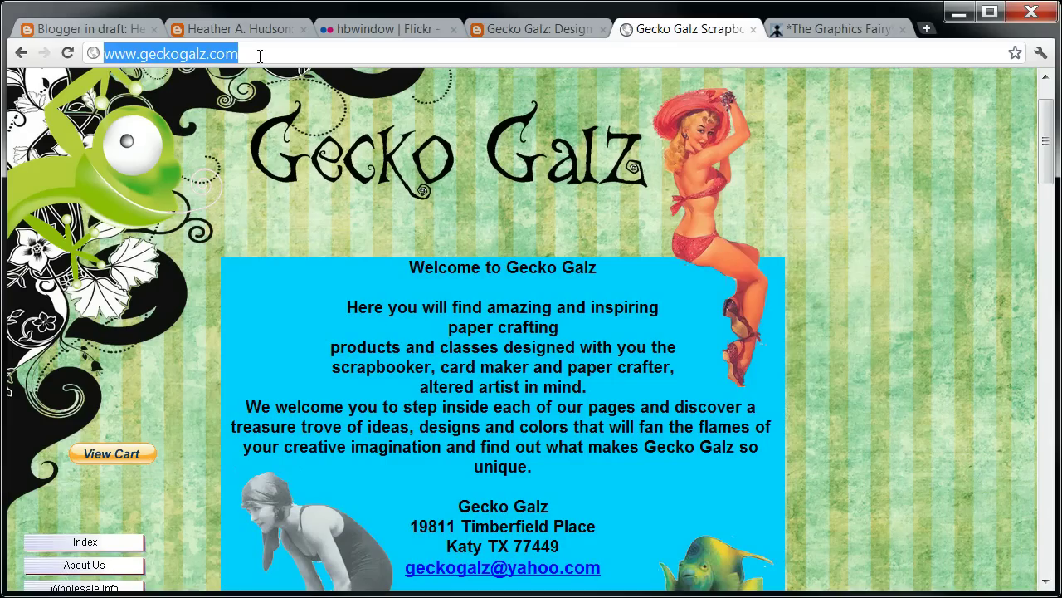
pyautogui.rightClick(260, 56)
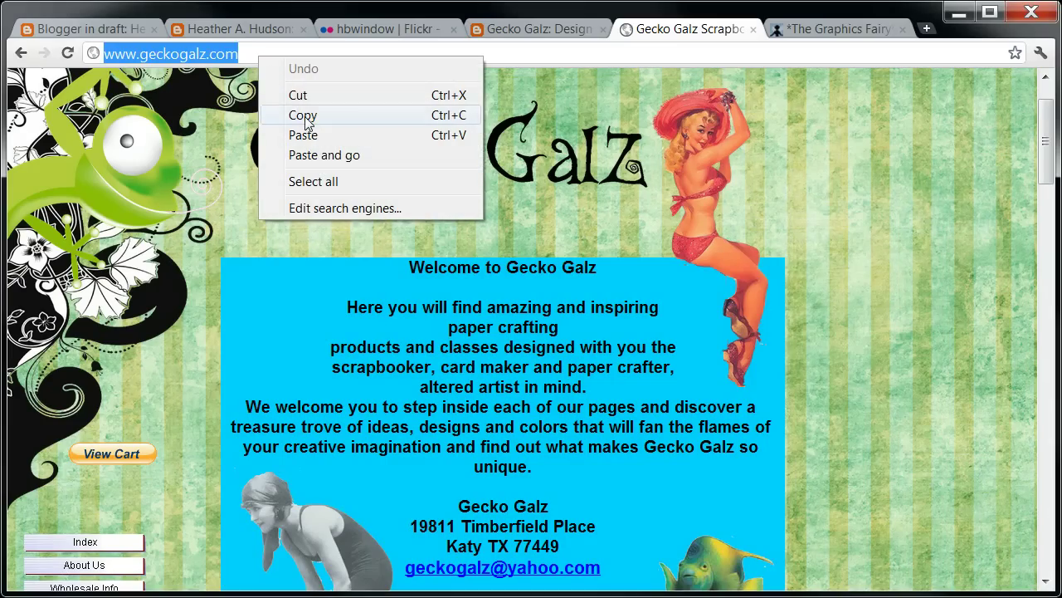
pyautogui.click(307, 116)
pyautogui.click(121, 29)
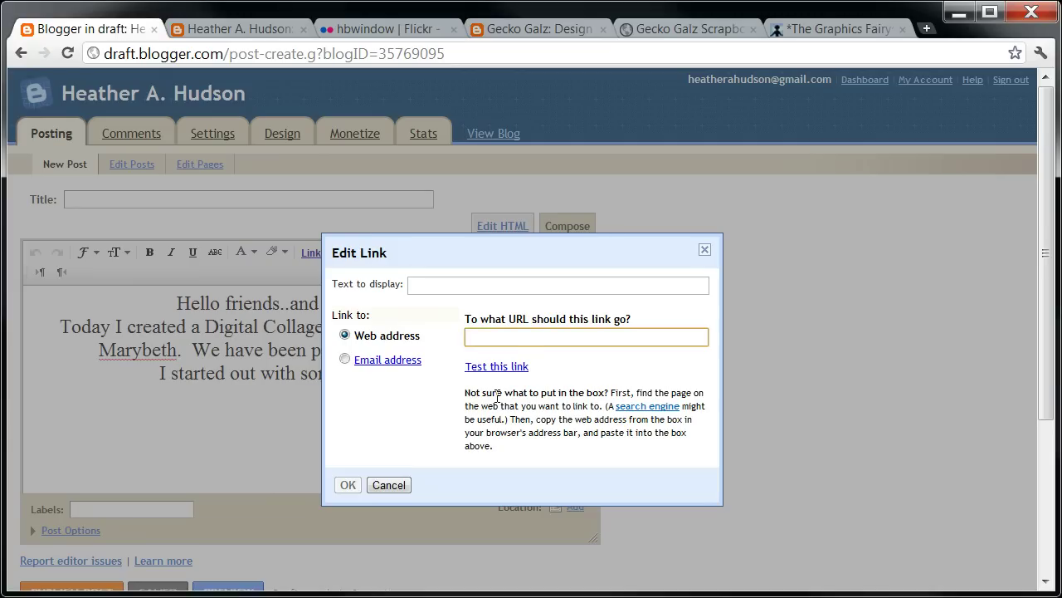
# Insert a link to the copied Gecko Galz address with display text 'Gecko Galz'.
pyautogui.rightClick(534, 334)
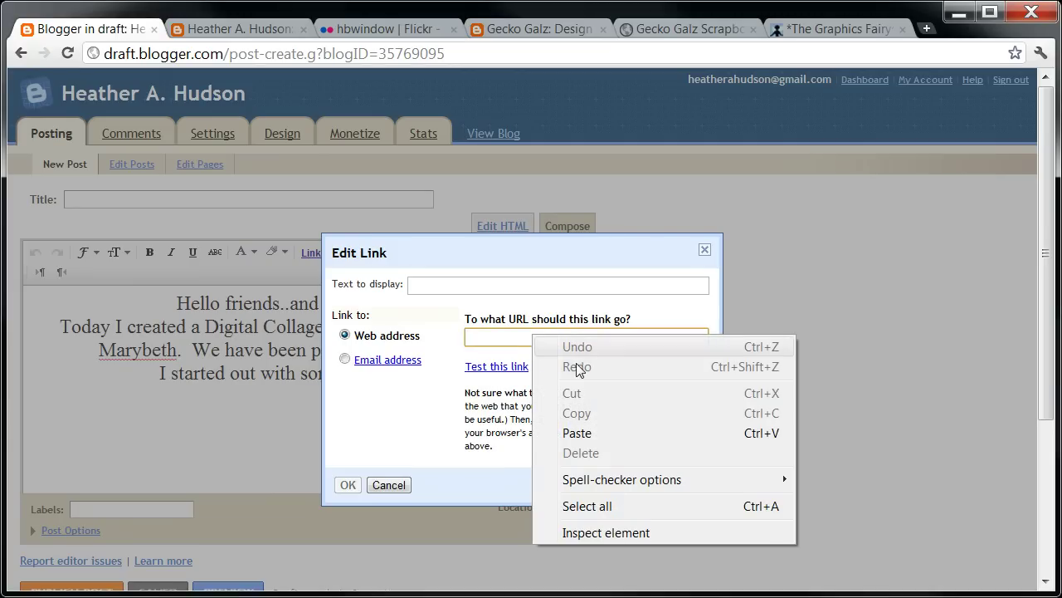
pyautogui.click(575, 432)
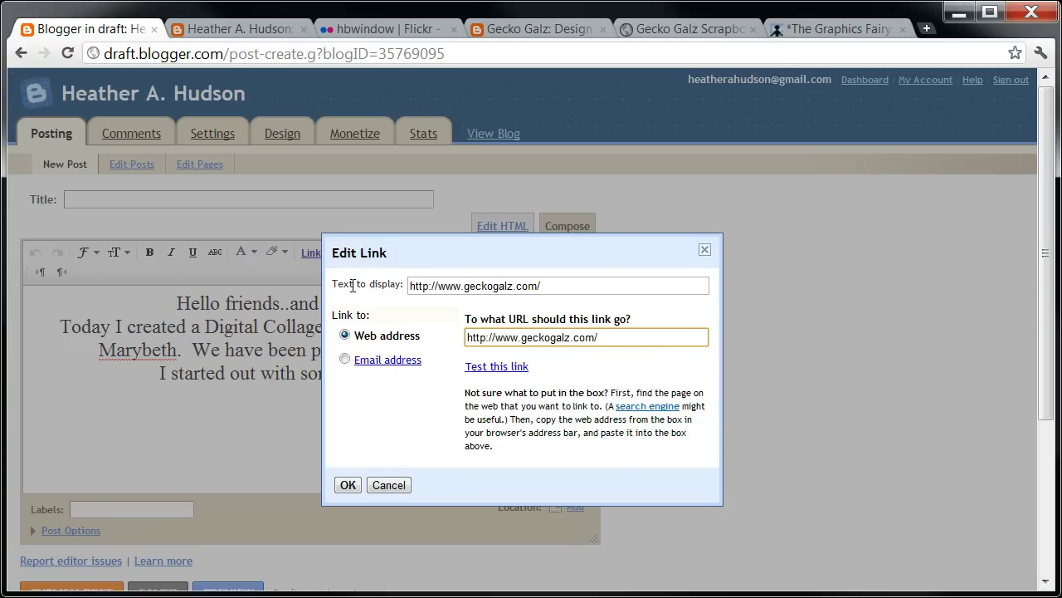
pyautogui.click(553, 286)
pyautogui.hotkey('ctrl', 'a')
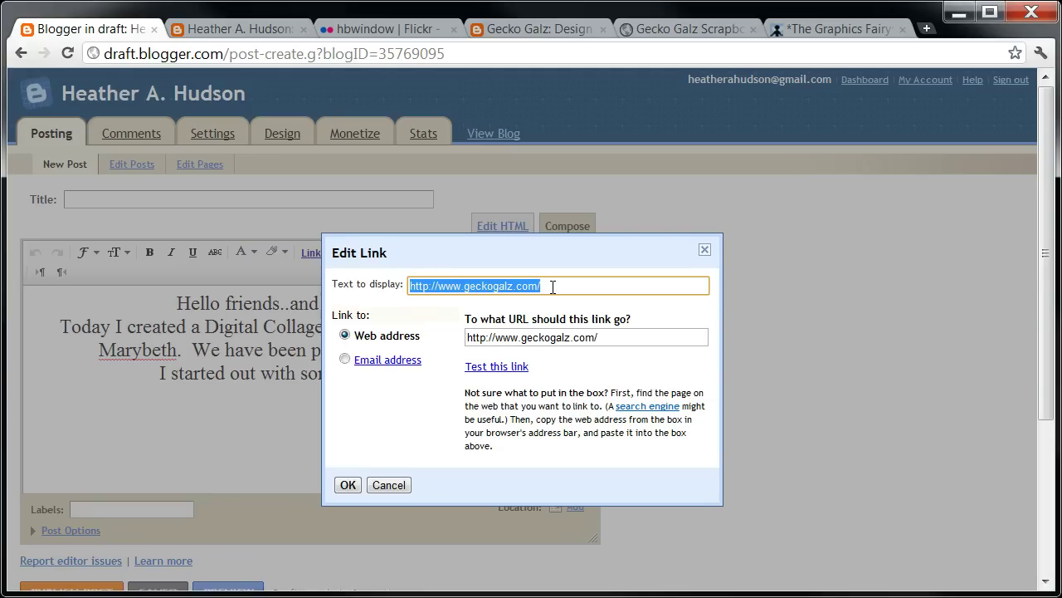
pyautogui.press('BackSpace')
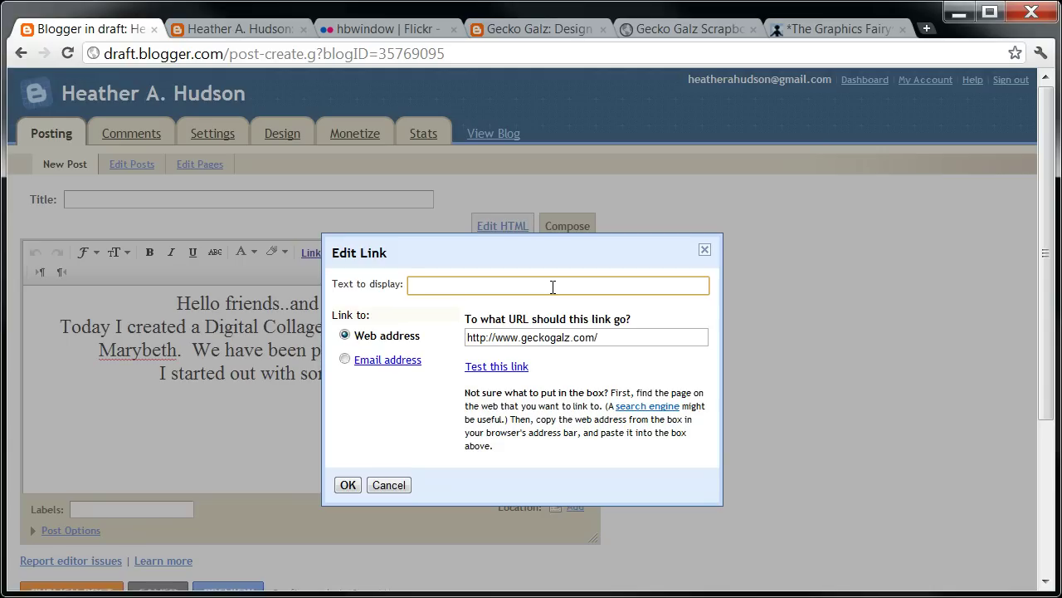
pyautogui.write('Gecko Galz')
pyautogui.click(348, 485)
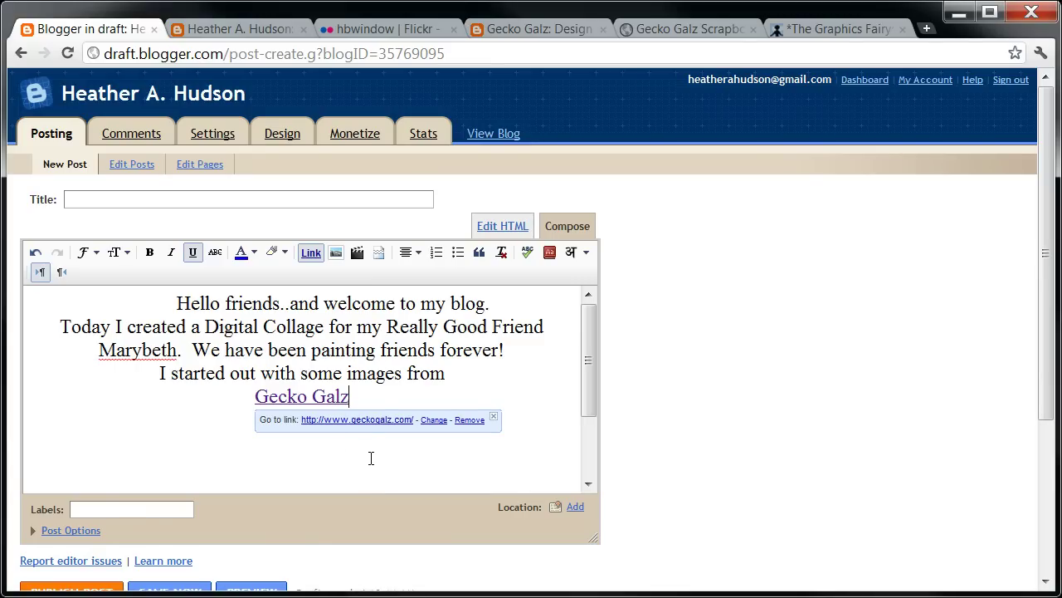
# Add a Large-size line reading 'and' below the Gecko Galz link.
pyautogui.press('Return')
pyautogui.write('and')
pyautogui.press('BackSpace')
pyautogui.press('BackSpace')
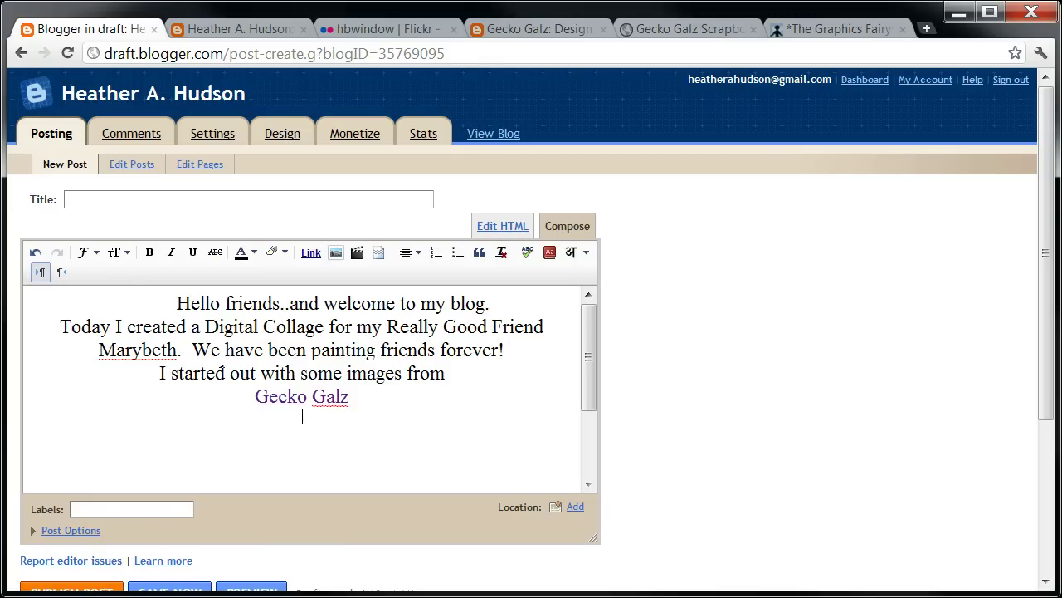
pyautogui.click(116, 252)
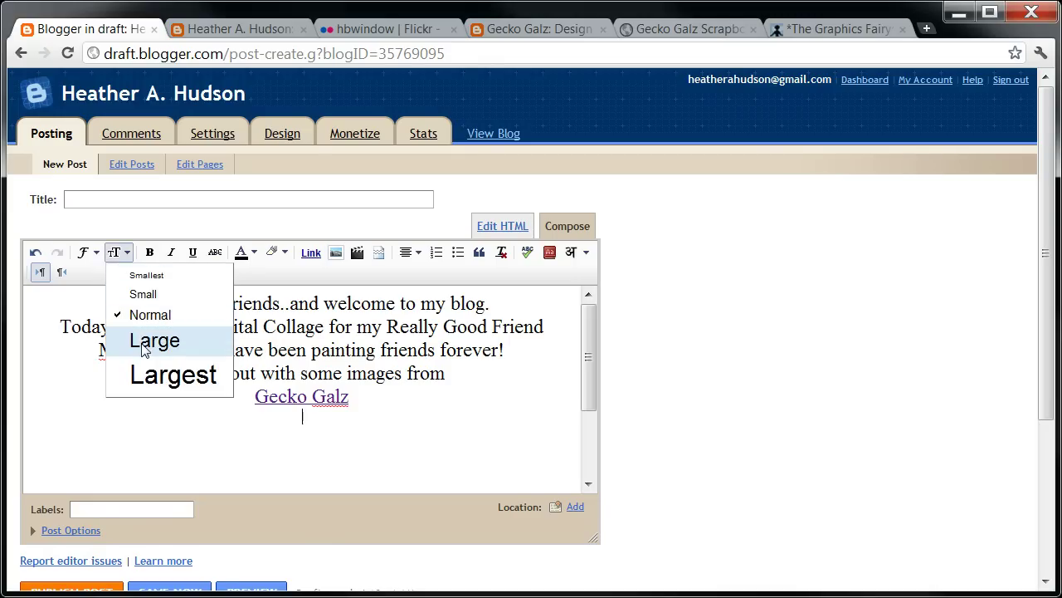
pyautogui.click(143, 342)
pyautogui.write('and')
pyautogui.press('Return')
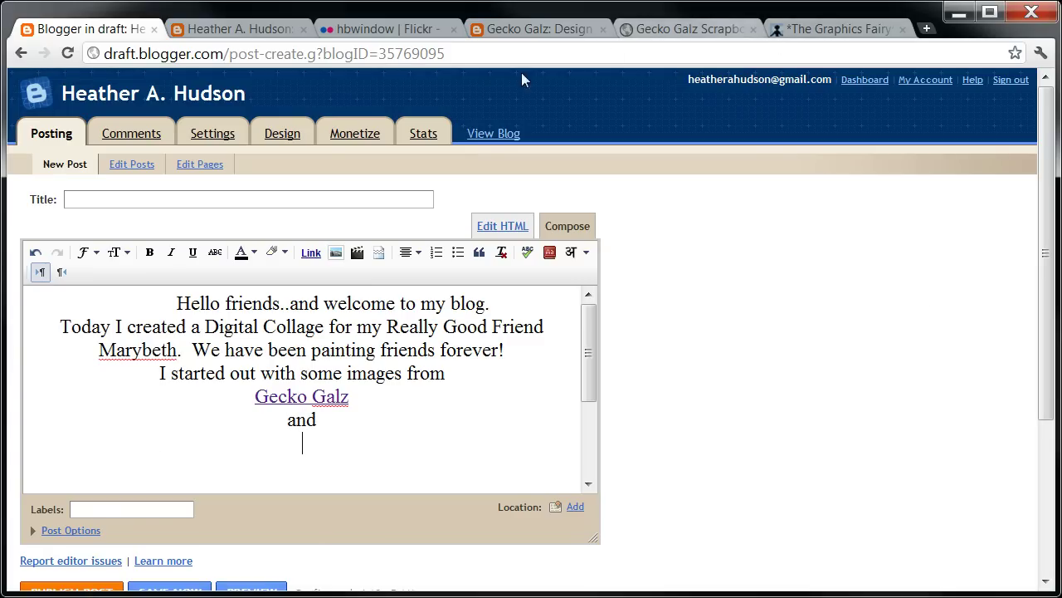
pyautogui.click(310, 252)
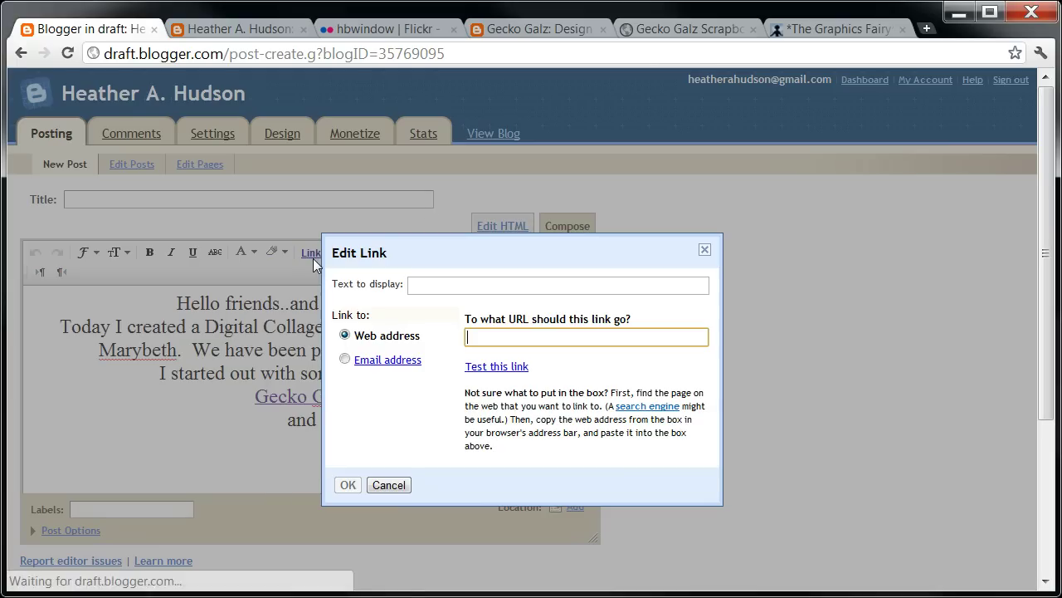
# Copy the Graphics Fairy blog address graphicsfairy.blogspot.com from its Chrome tab.
pyautogui.click(822, 29)
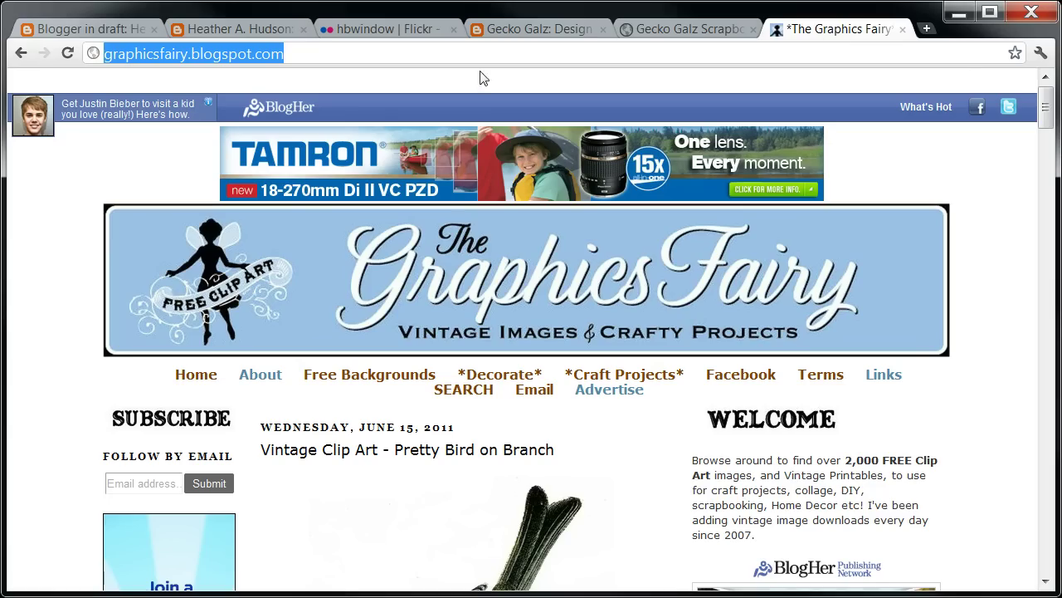
pyautogui.click(345, 75)
pyautogui.tripleClick(316, 54)
pyautogui.rightClick(317, 56)
pyautogui.click(358, 117)
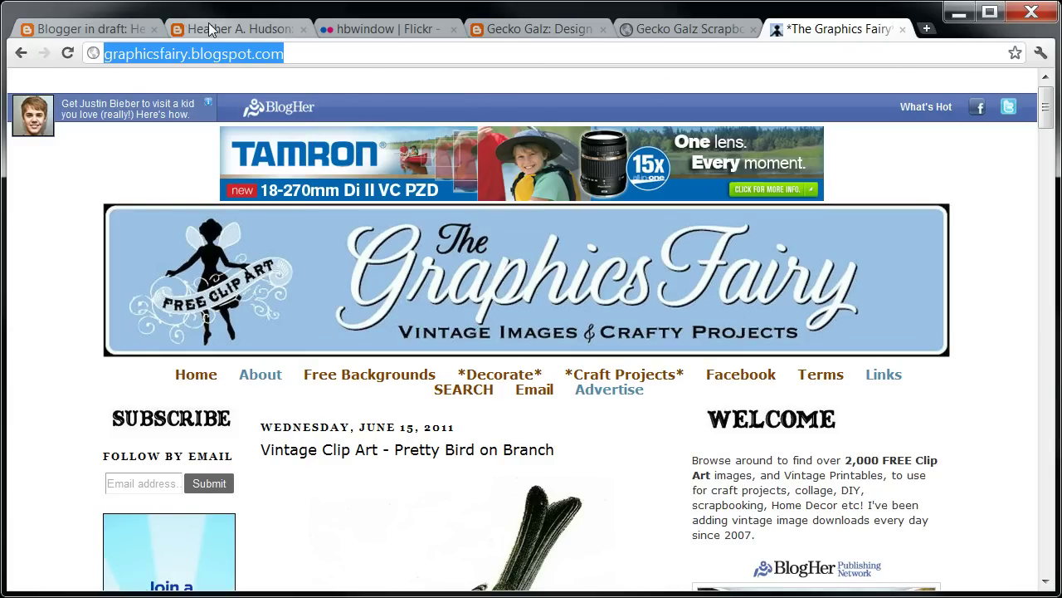
# Insert the copied Graphics Fairy address as a link displaying 'Graphics Fairy', then a new line.
pyautogui.click(124, 30)
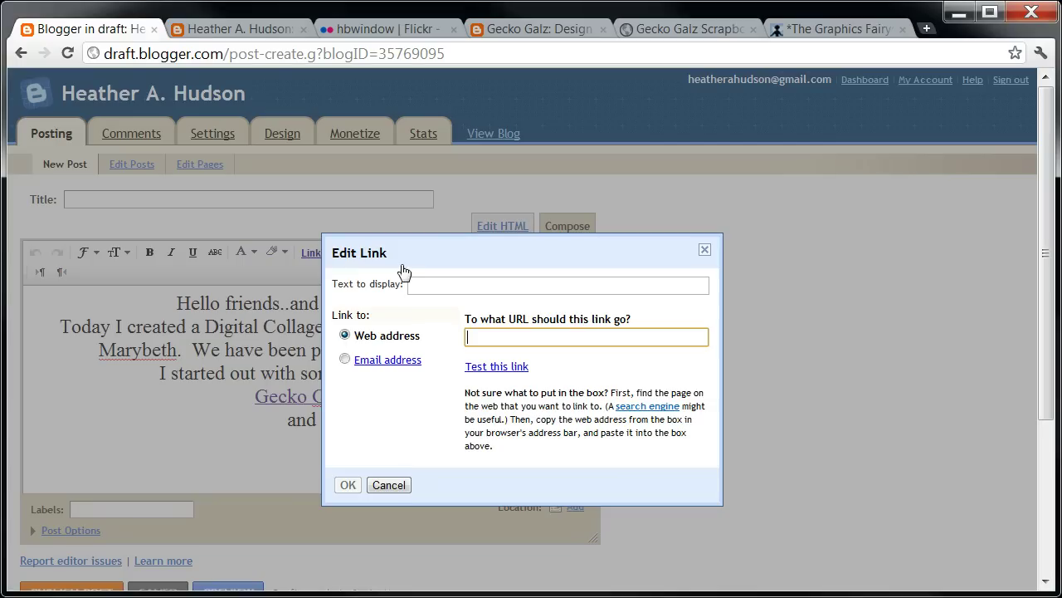
pyautogui.rightClick(537, 330)
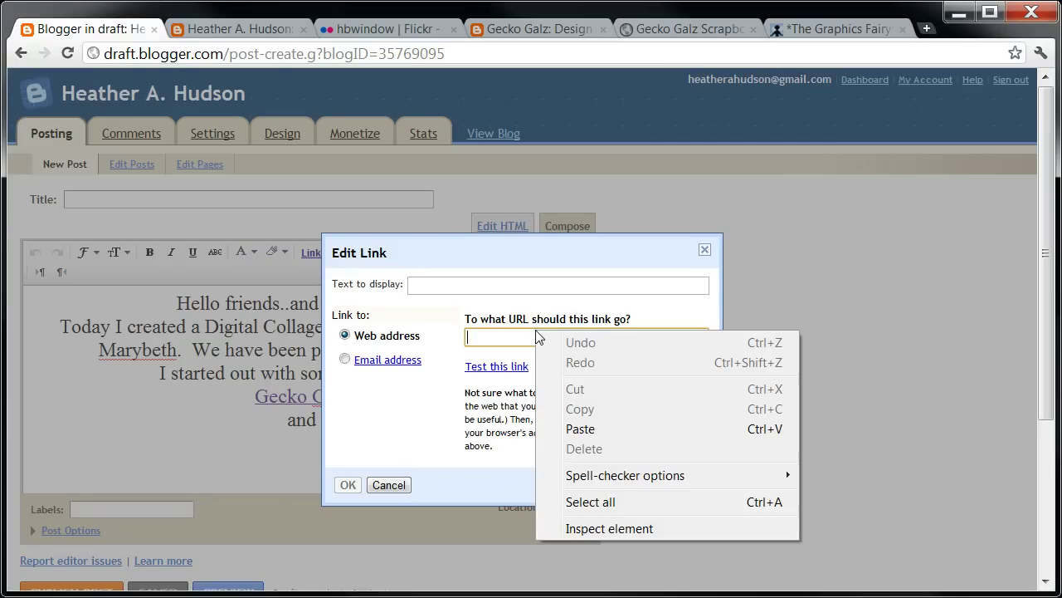
pyautogui.click(594, 429)
pyautogui.click(590, 287)
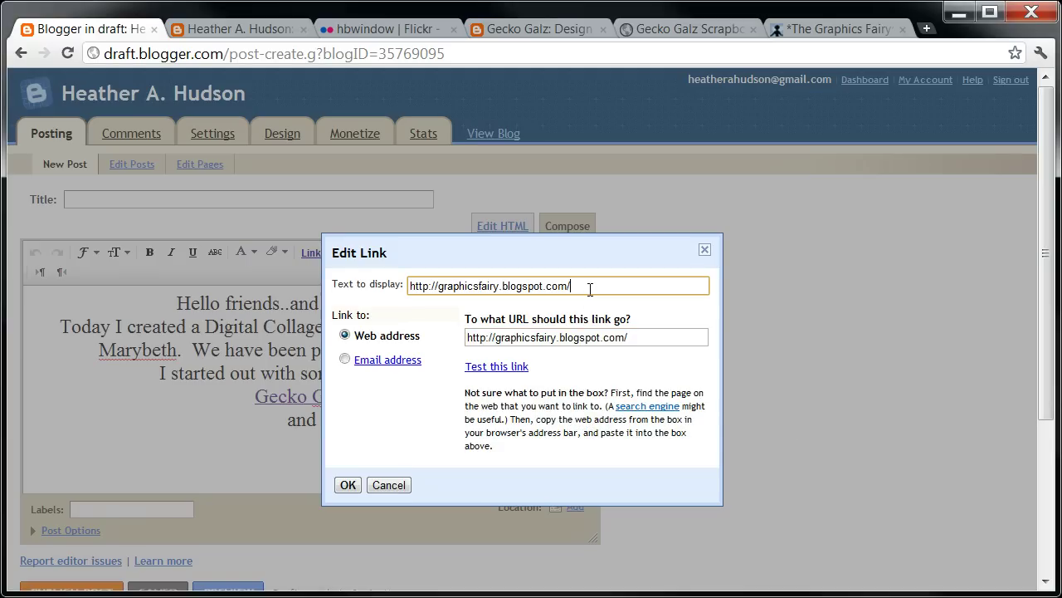
pyautogui.hotkey('ctrl', 'a')
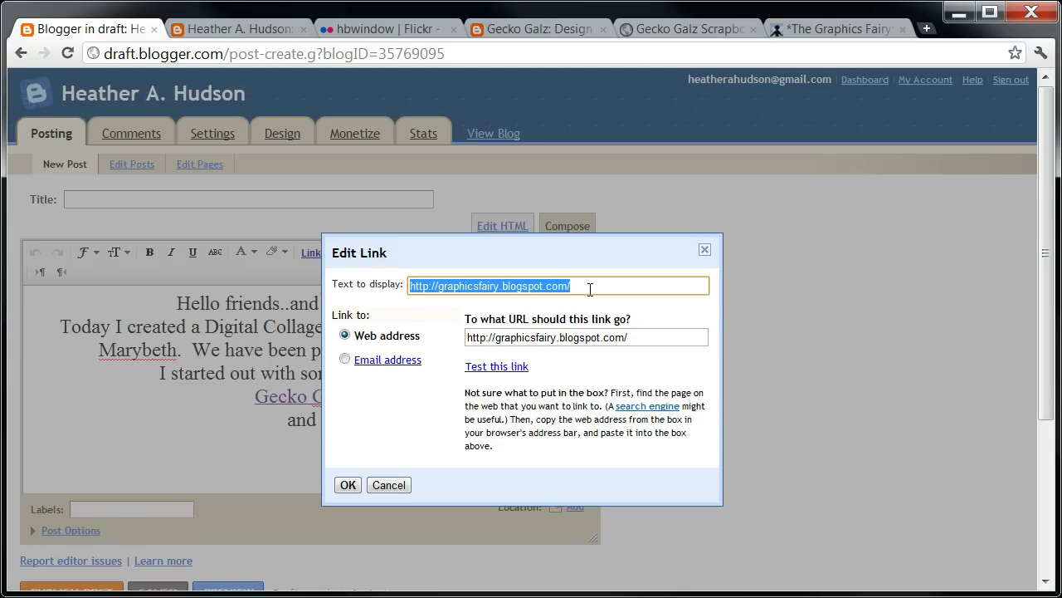
pyautogui.write('T')
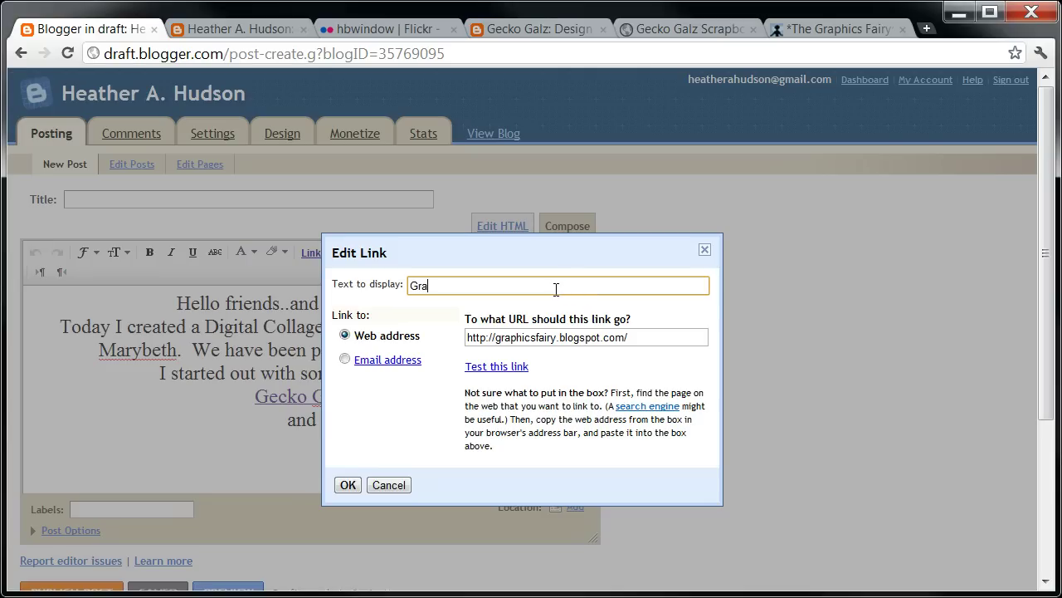
pyautogui.write('raphics Fairy')
pyautogui.click(356, 485)
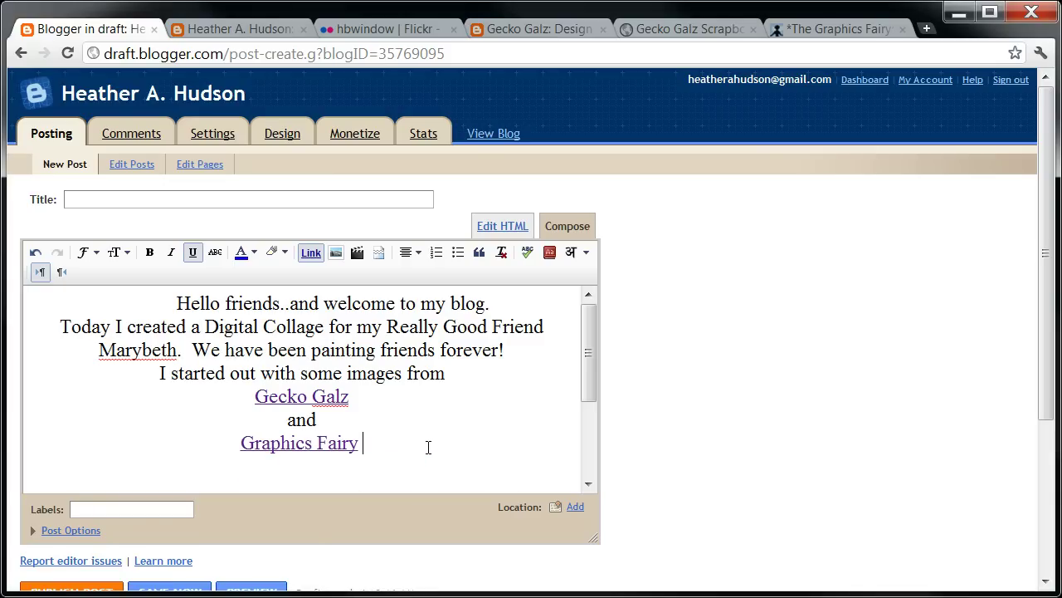
pyautogui.press('Return')
# Add an 'and' line, then copy the Flickr barn-window photo address and return to the draft.
pyautogui.write('and')
pyautogui.press('Return')
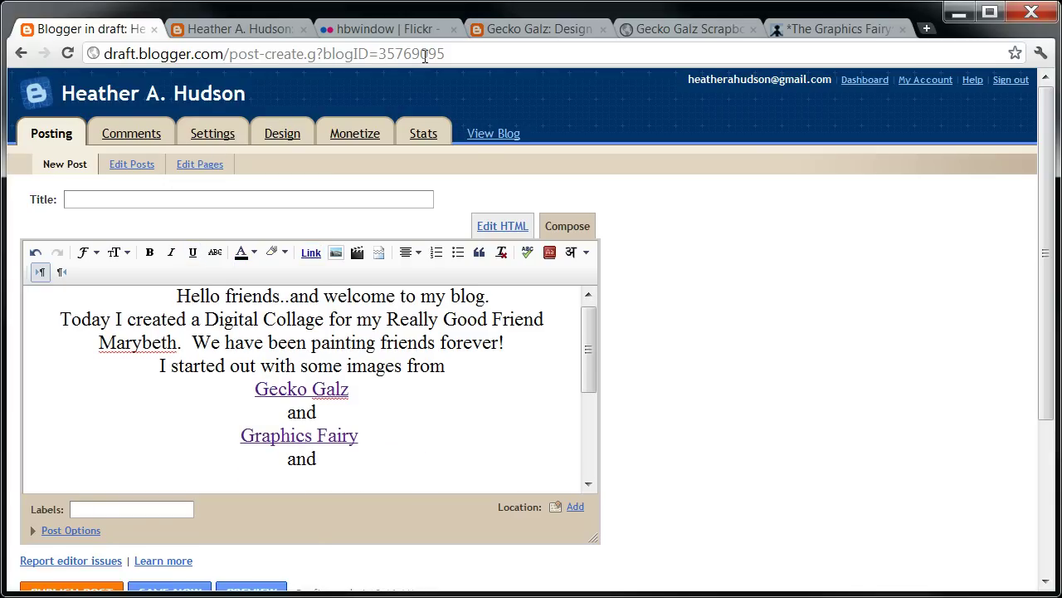
pyautogui.click(397, 28)
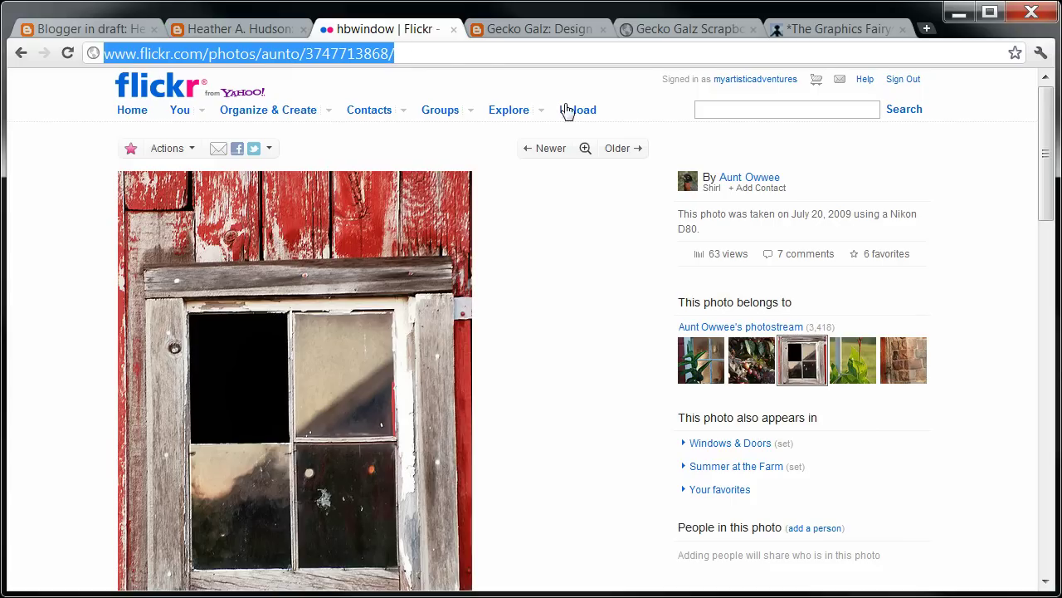
pyautogui.click(501, 78)
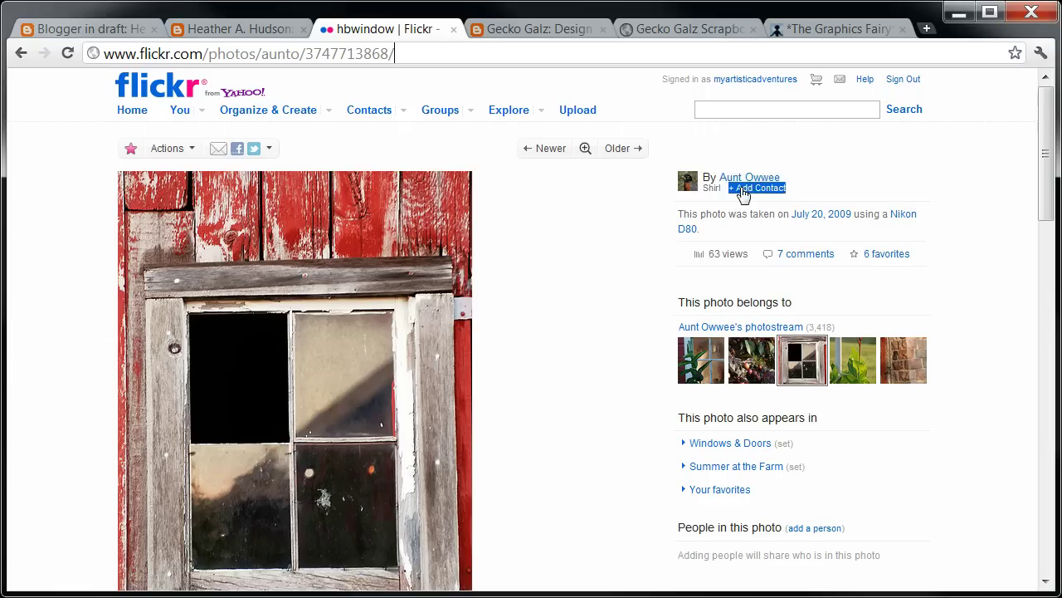
pyautogui.click(410, 52)
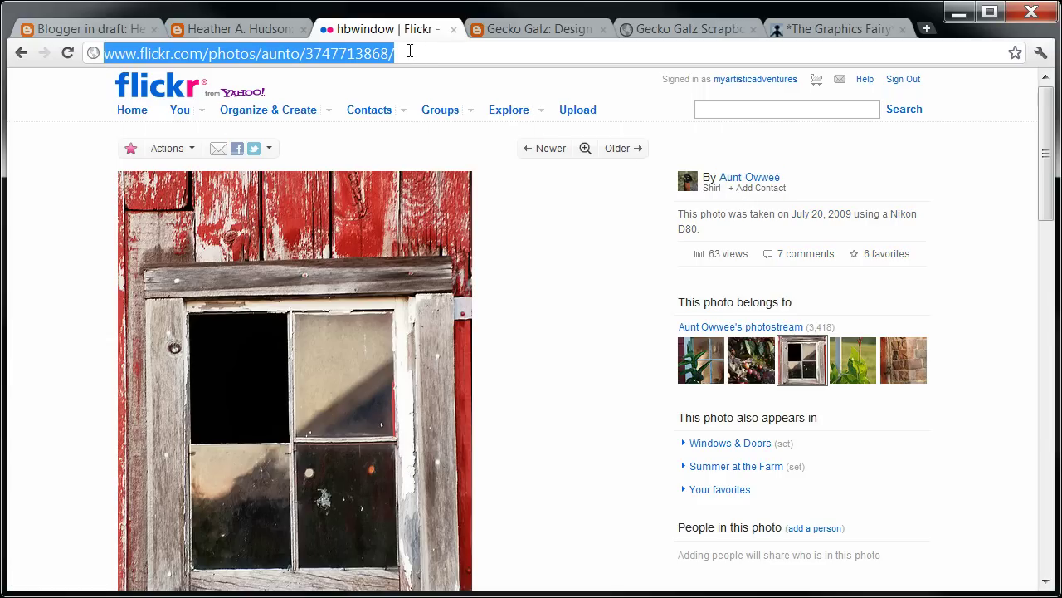
pyautogui.rightClick(410, 52)
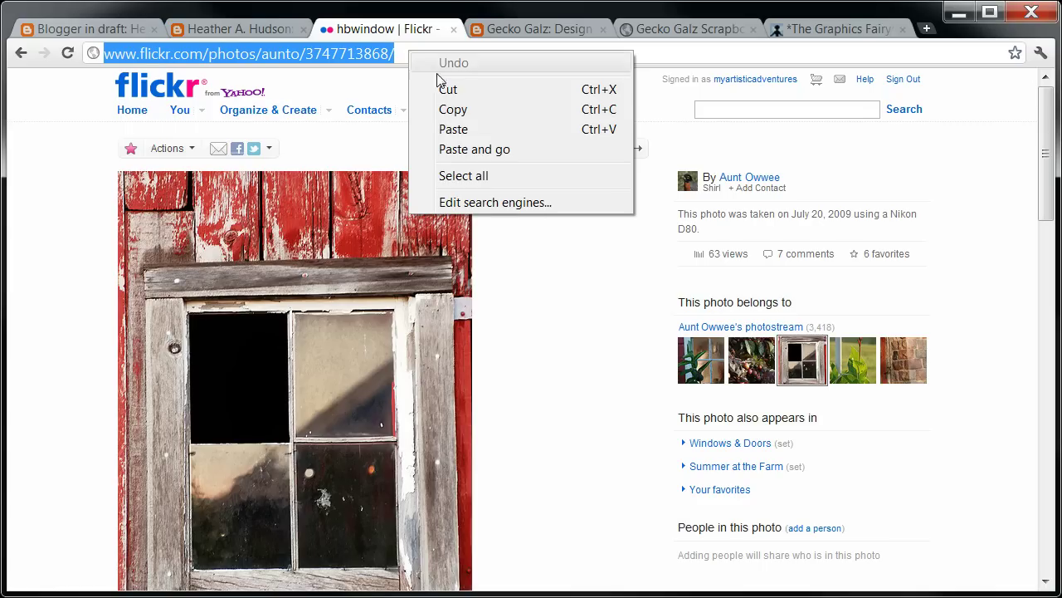
pyautogui.click(453, 110)
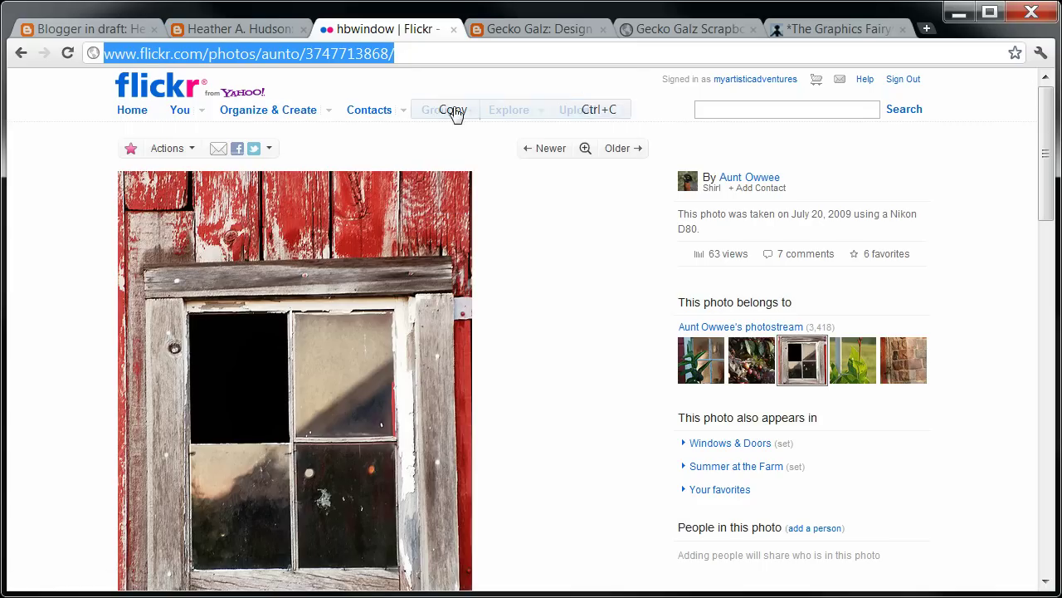
pyautogui.click(256, 32)
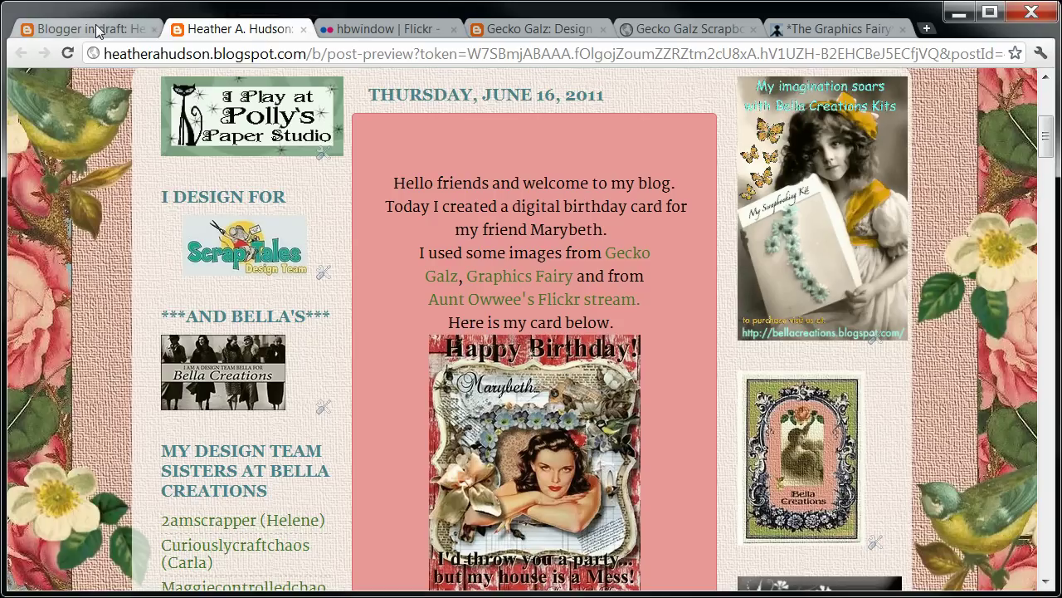
pyautogui.click(98, 29)
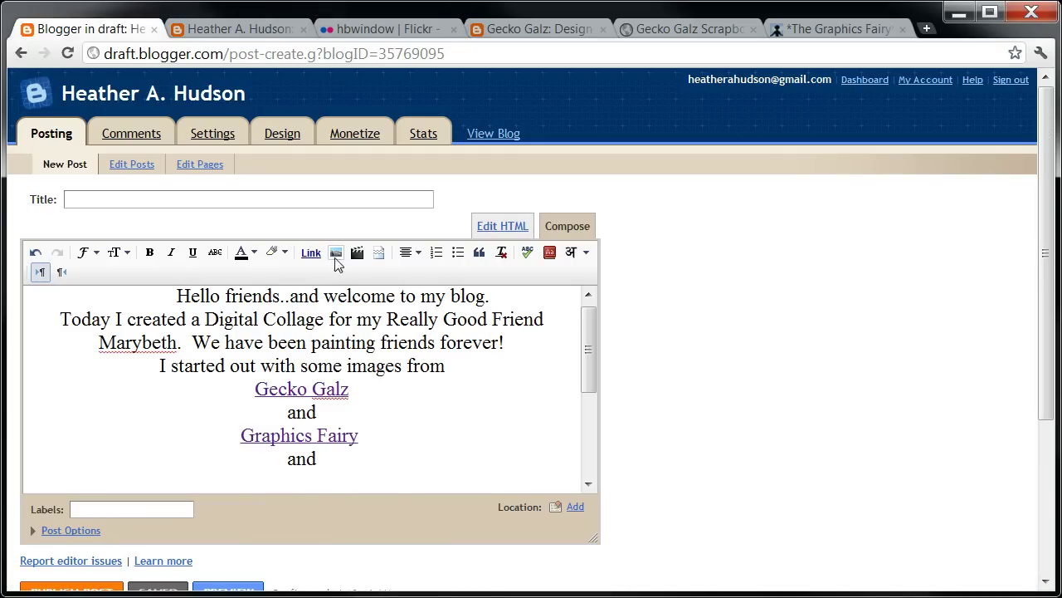
# Insert a link to the copied Flickr address displaying 'Aunt Owwee's Flickr Photo stream'.
pyautogui.click(308, 253)
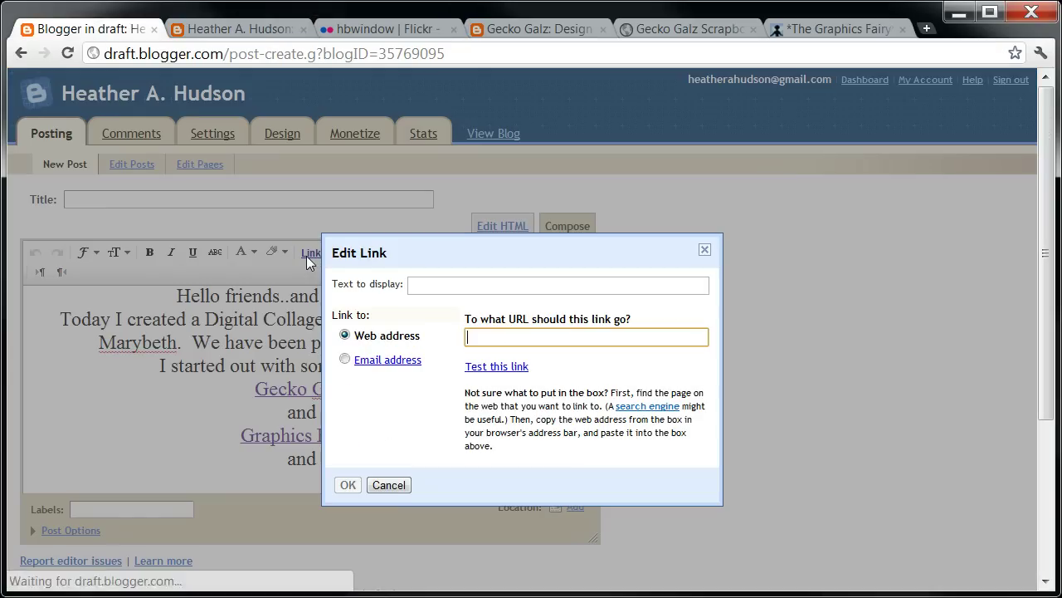
pyautogui.rightClick(508, 337)
pyautogui.click(559, 432)
pyautogui.tripleClick(530, 287)
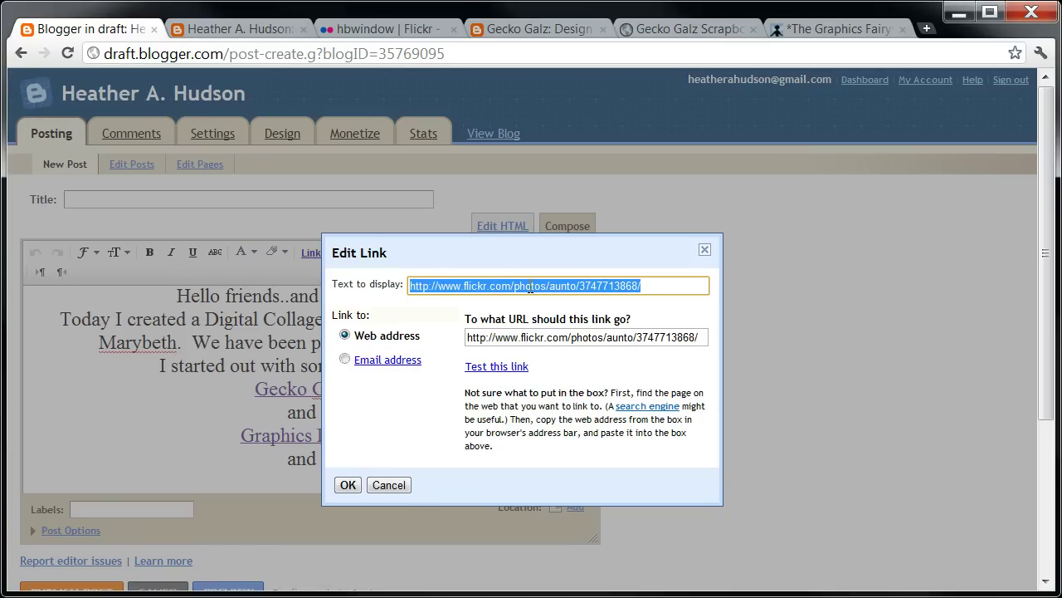
pyautogui.write("Aunt Owwee's Flickr")
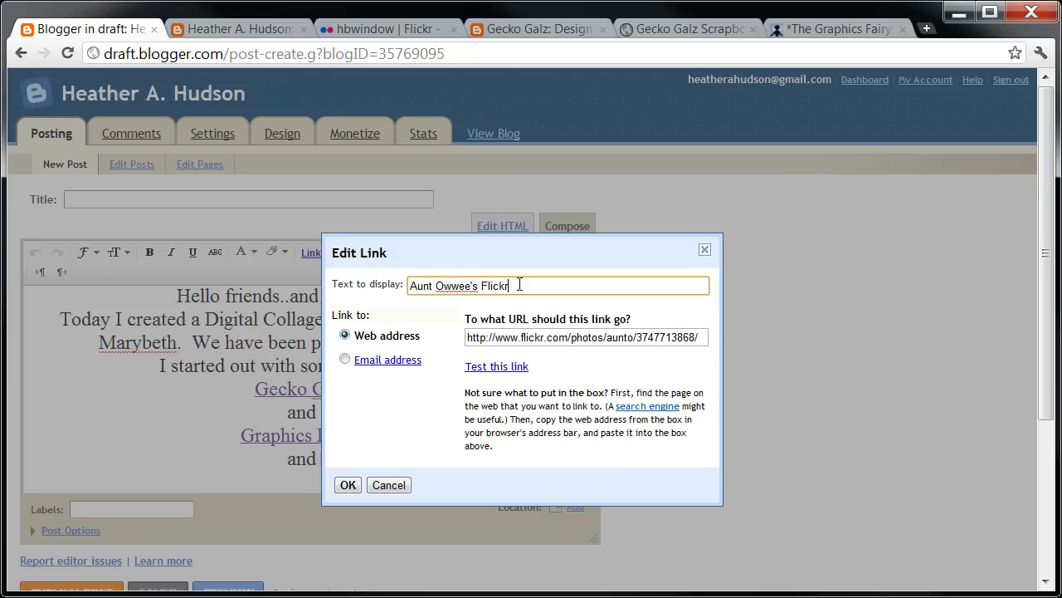
pyautogui.click(348, 484)
pyautogui.moveTo(587, 368); pyautogui.dragTo(586, 413)
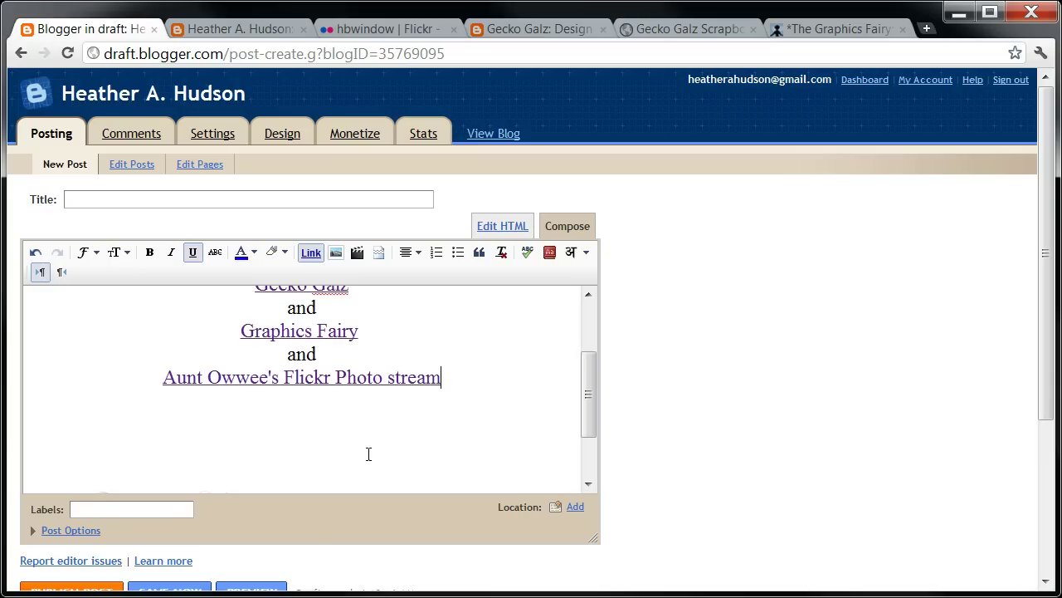
pyautogui.click(292, 415)
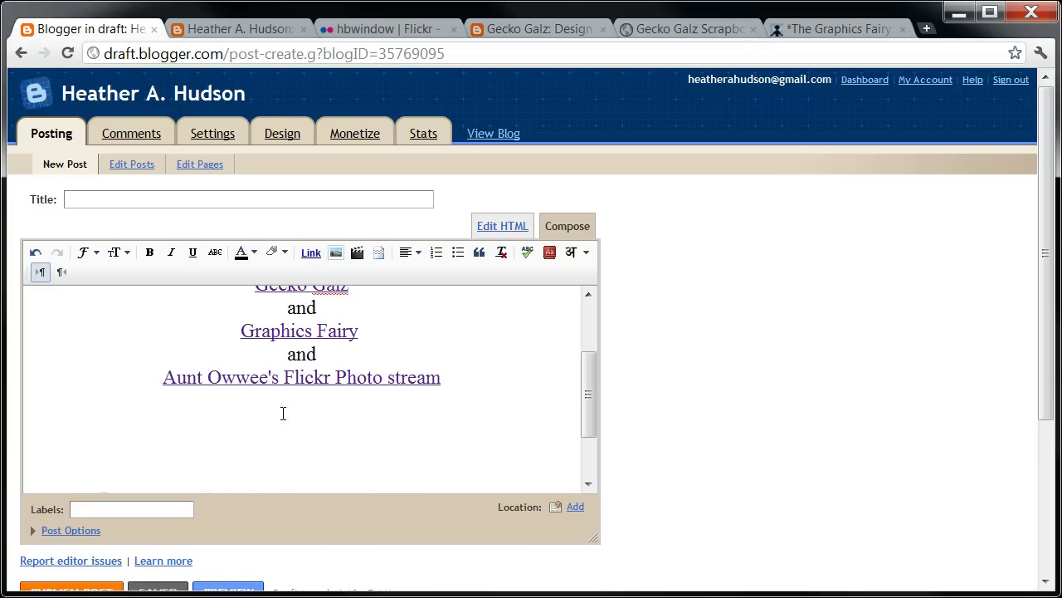
# In Large text size, type the line 'Here is my creation below.' and start a new line.
pyautogui.click(116, 253)
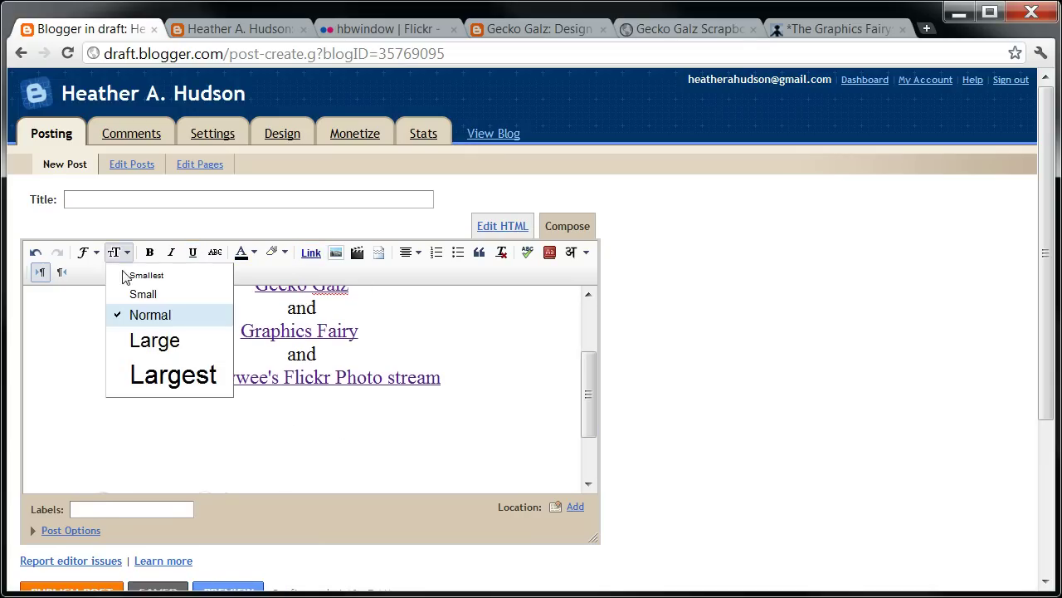
pyautogui.click(152, 340)
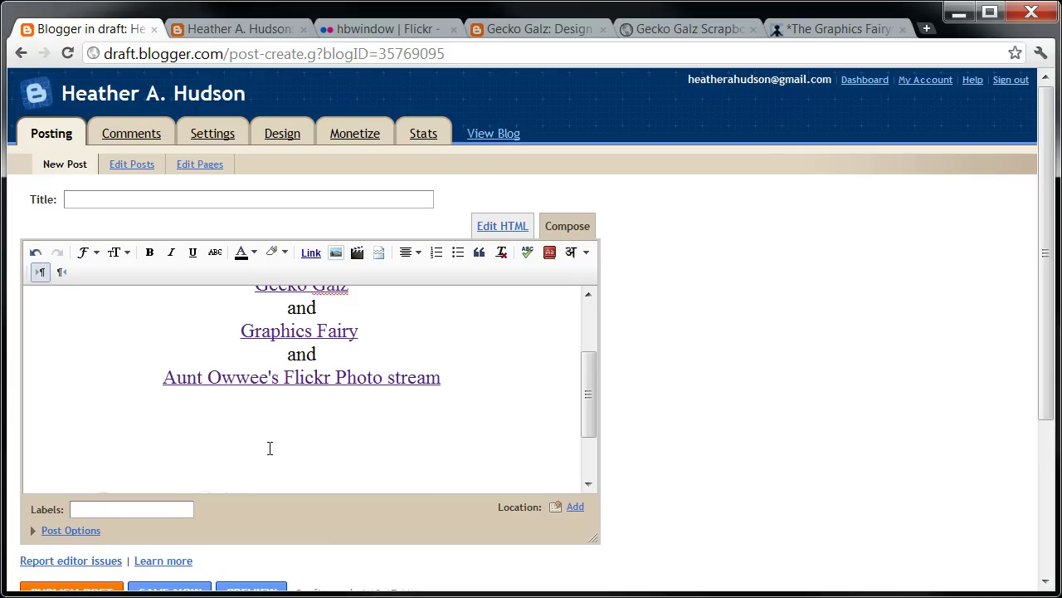
pyautogui.write('Here is my creation belwo')
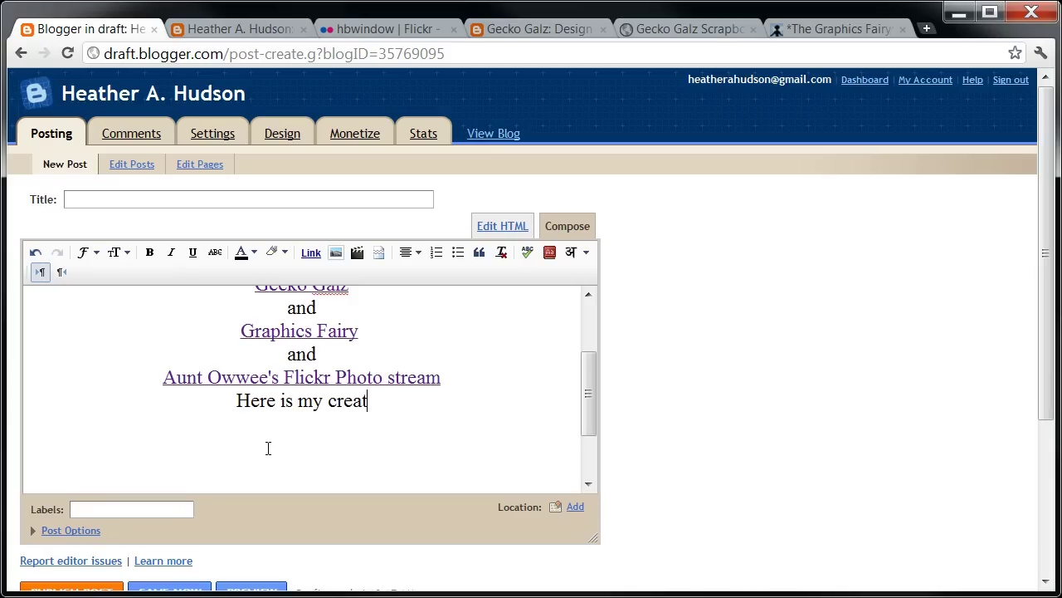
pyautogui.press('BackSpace')
pyautogui.press('BackSpace')
pyautogui.write('ow.')
pyautogui.press('Return')
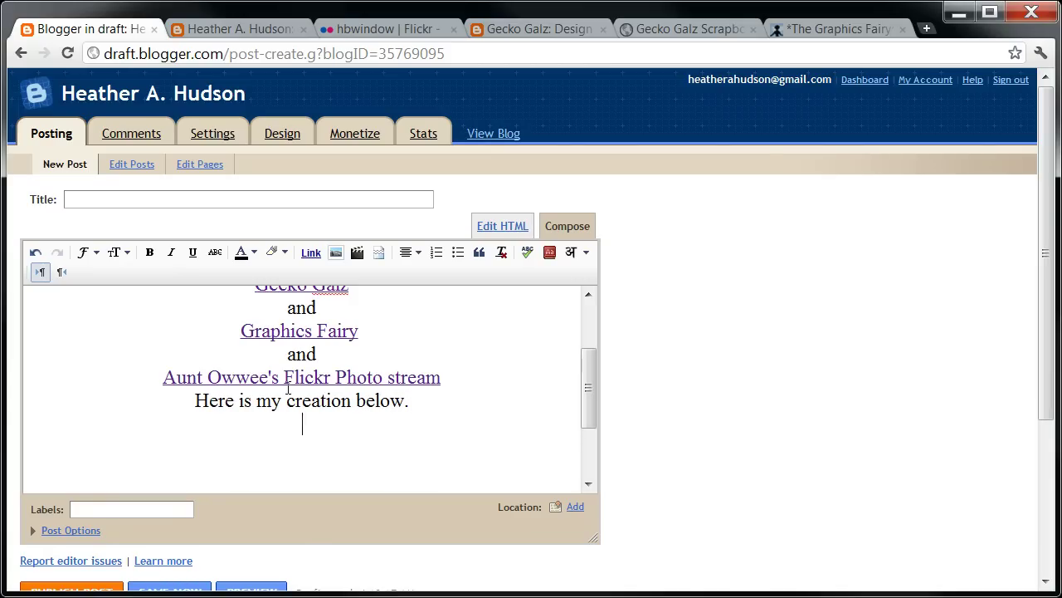
# Upload the birthday card image from the computer, insert it, and start a new line below it.
pyautogui.click(335, 252)
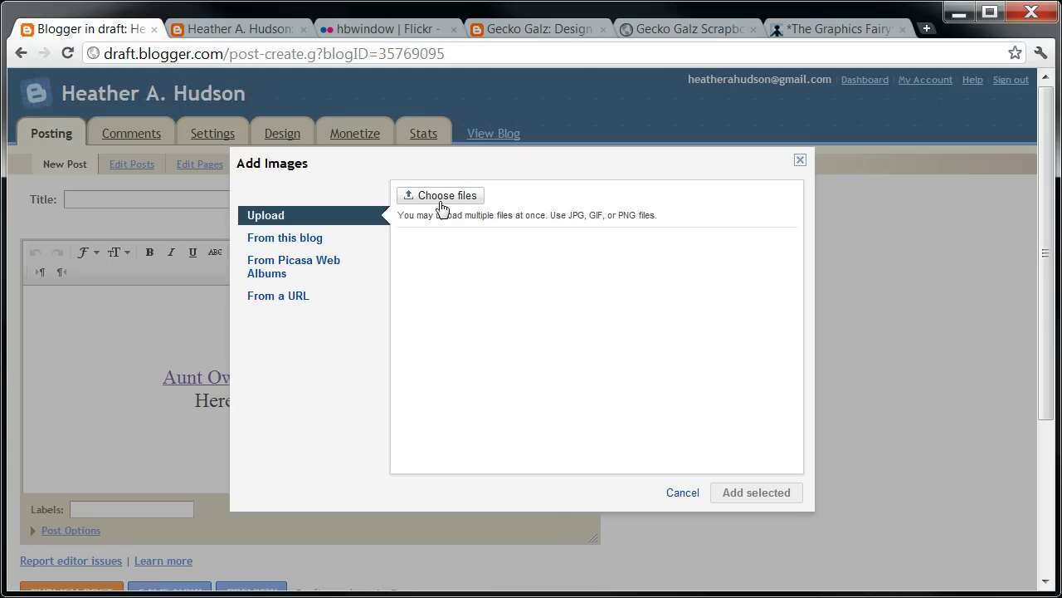
pyautogui.click(441, 196)
pyautogui.click(264, 166)
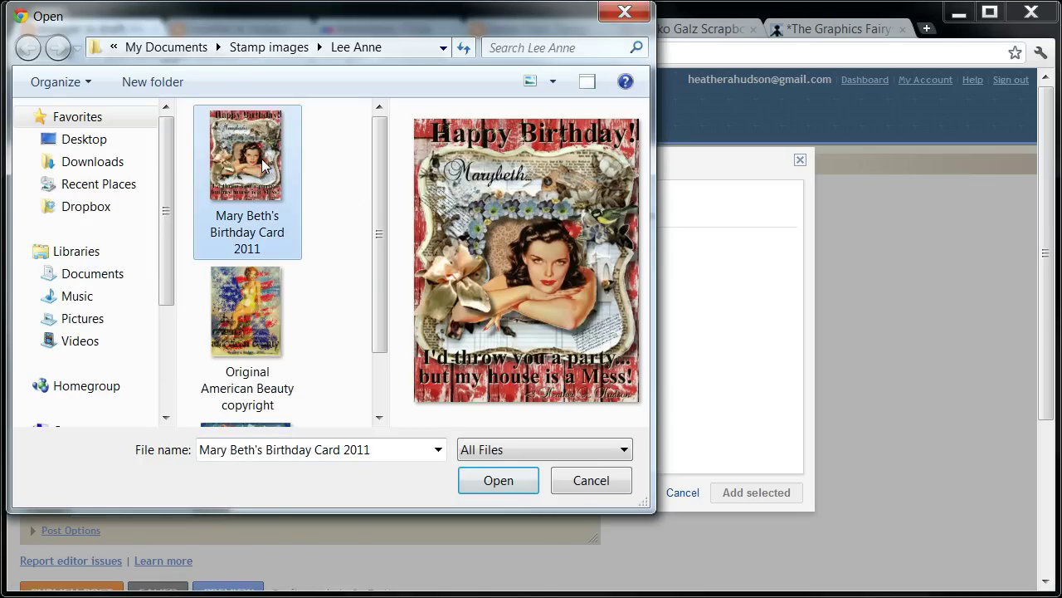
pyautogui.click(489, 481)
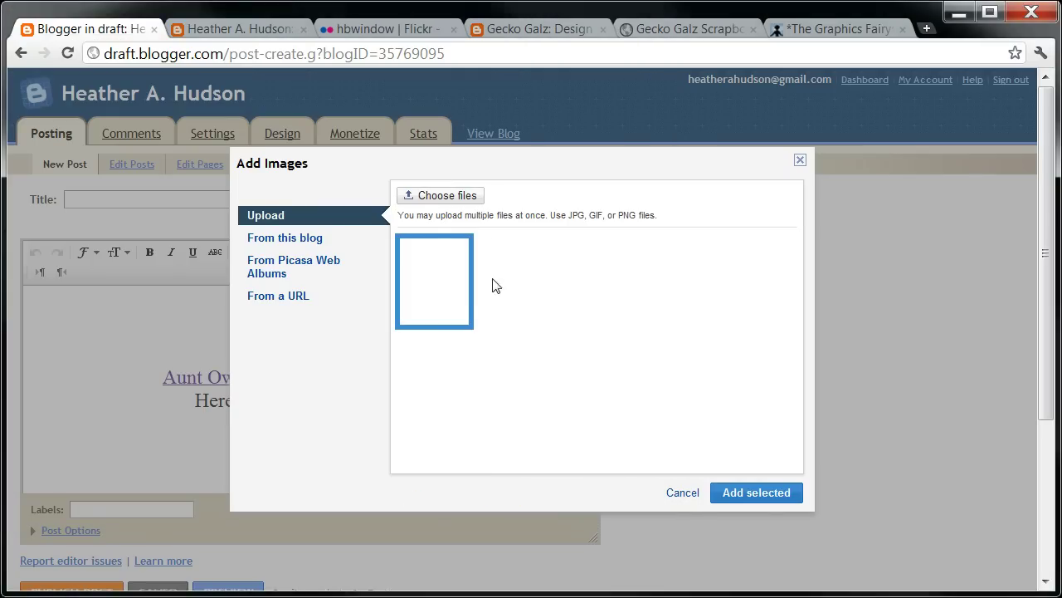
pyautogui.click(746, 494)
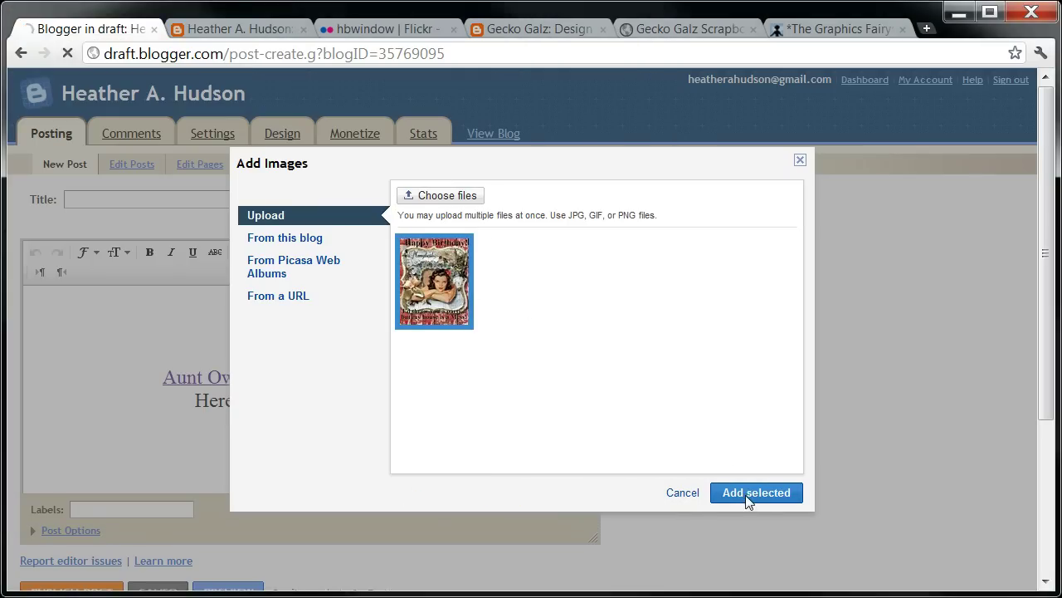
pyautogui.moveTo(588, 350); pyautogui.dragTo(591, 409)
pyautogui.click(310, 456)
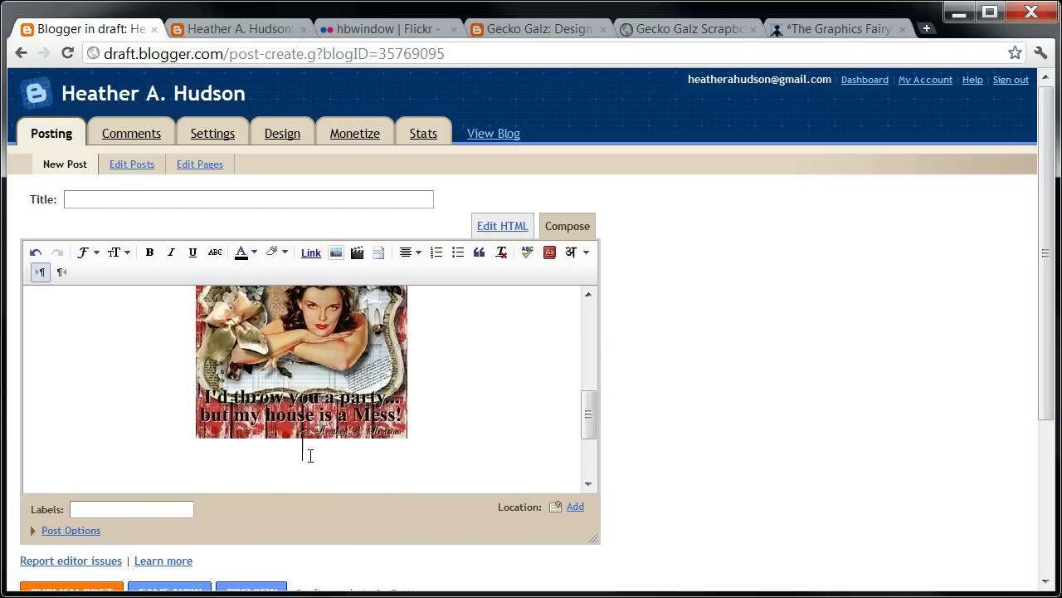
# Type a caption crediting the red barn wood to a Flickr user's photo stream, noting she's from Michigan too.
pyautogui.write('The wonderful red b')
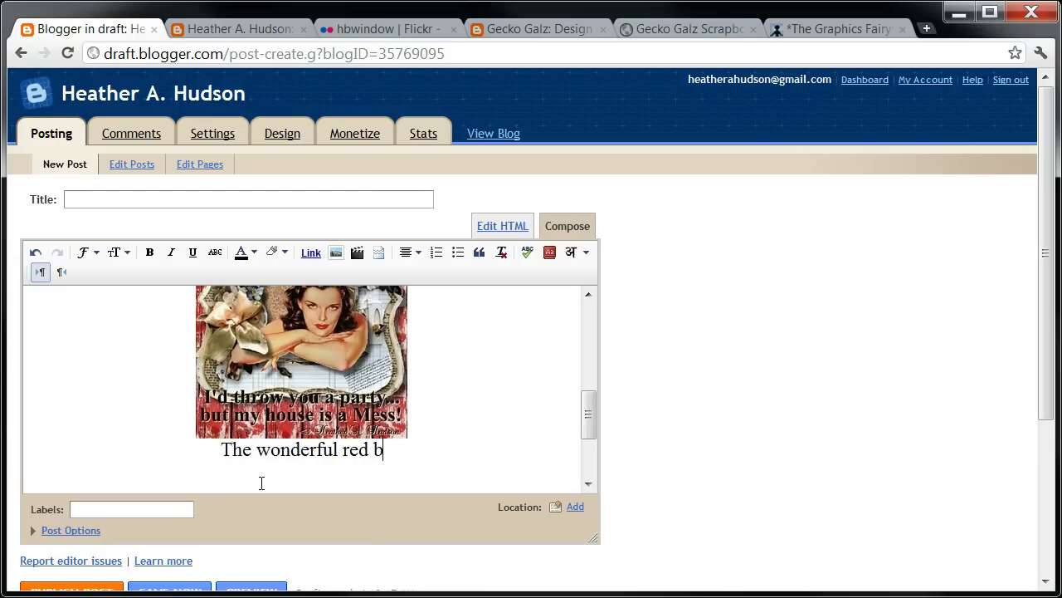
pyautogui.write('arn wood')
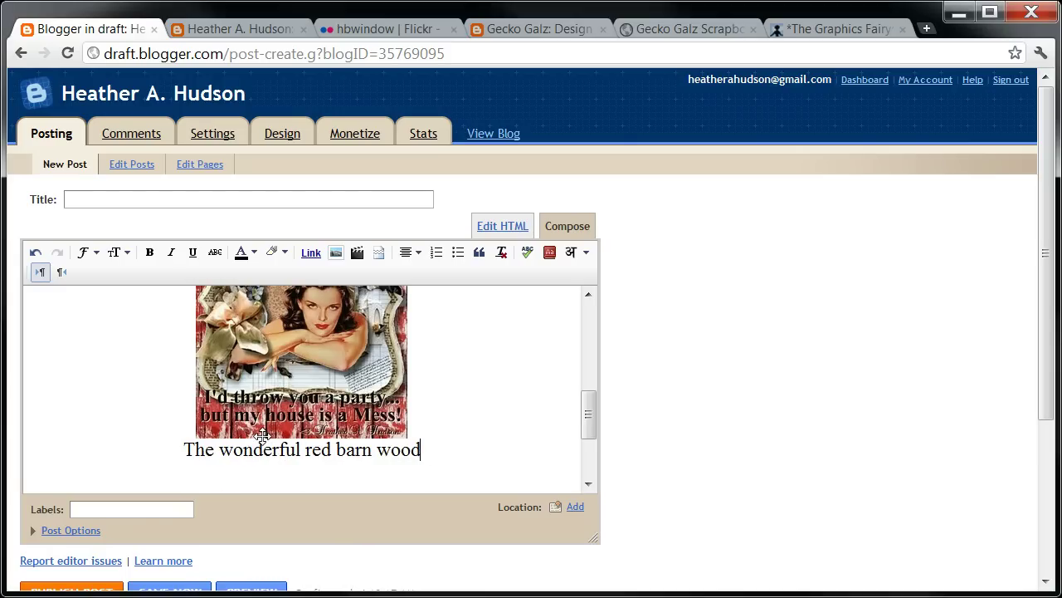
pyautogui.write(' came from Aut')
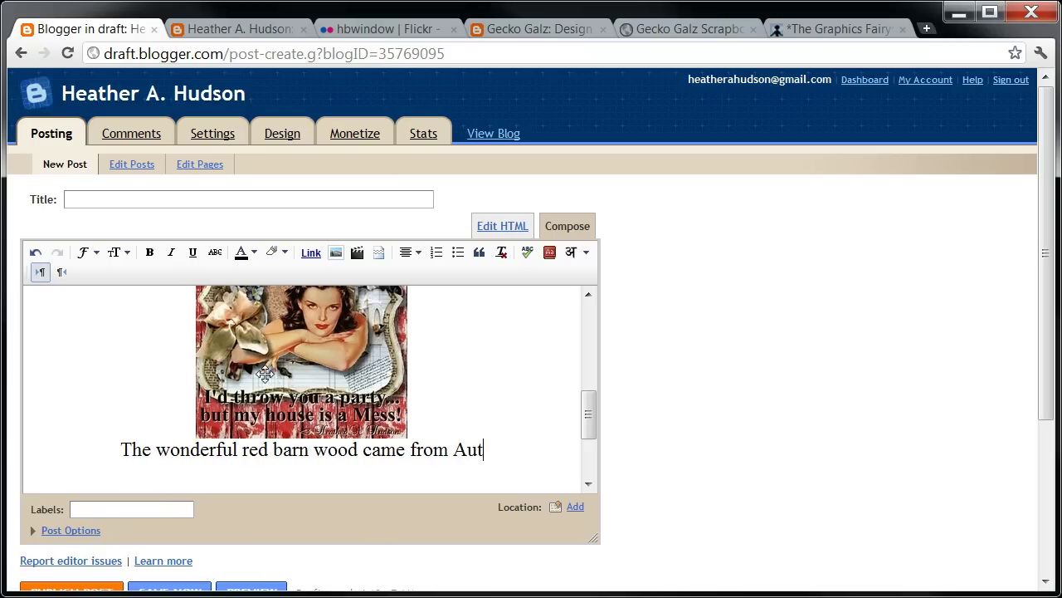
pyautogui.press('BackSpace')
pyautogui.write('nt ')
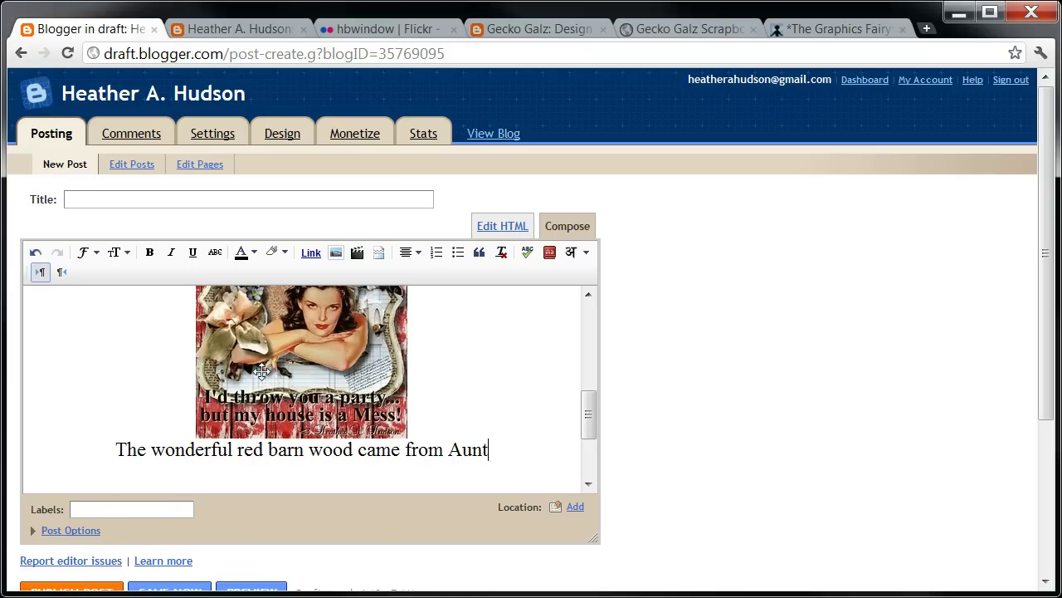
pyautogui.write('O')
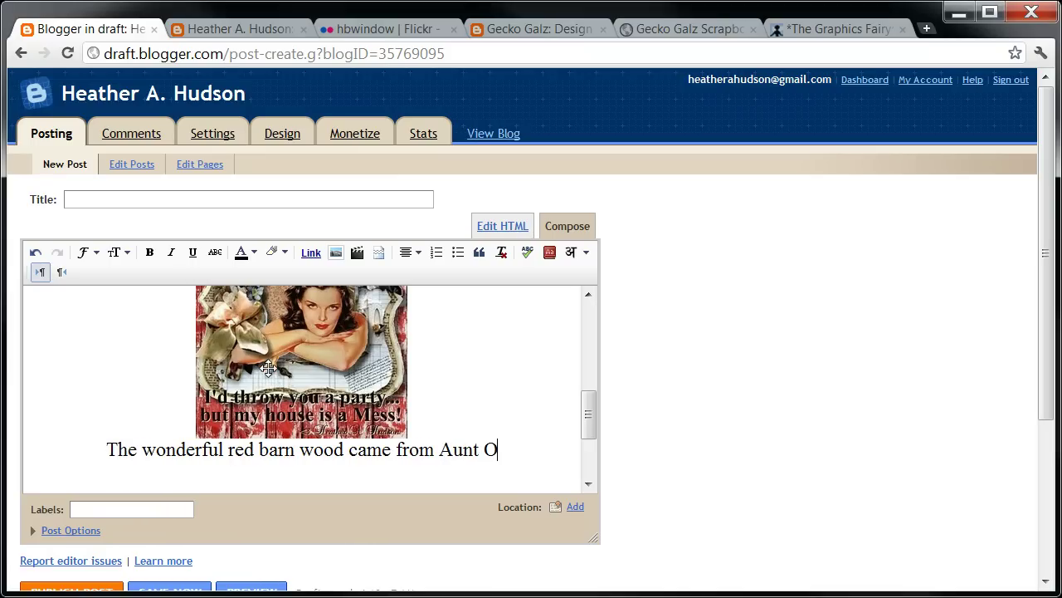
pyautogui.write('wwees')
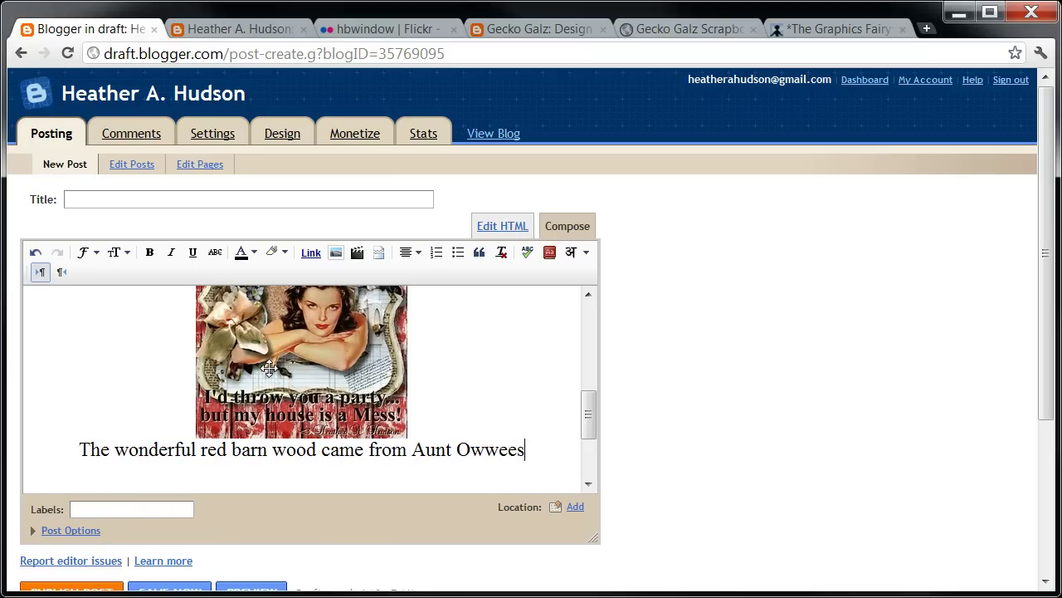
pyautogui.press('BackSpace')
pyautogui.press('BackSpace')
pyautogui.write(';')
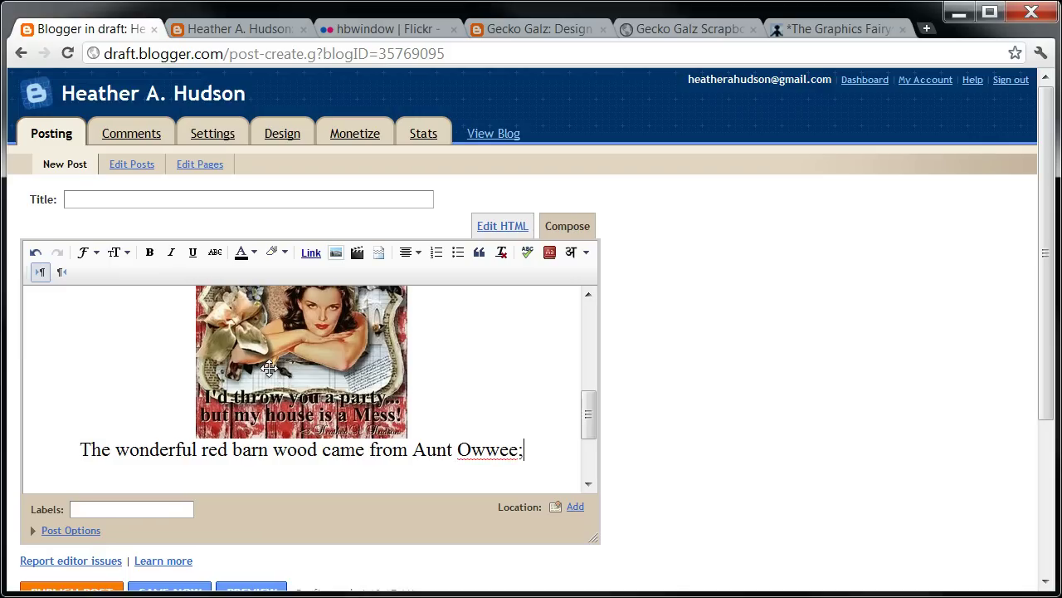
pyautogui.press('BackSpace')
pyautogui.press('BackSpace')
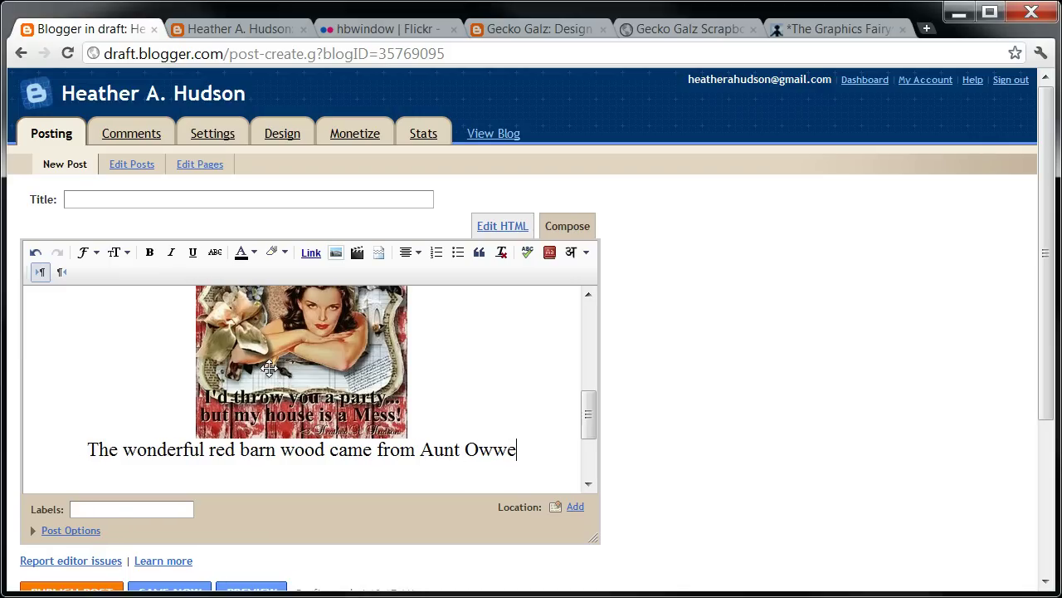
pyautogui.write("'s photo")
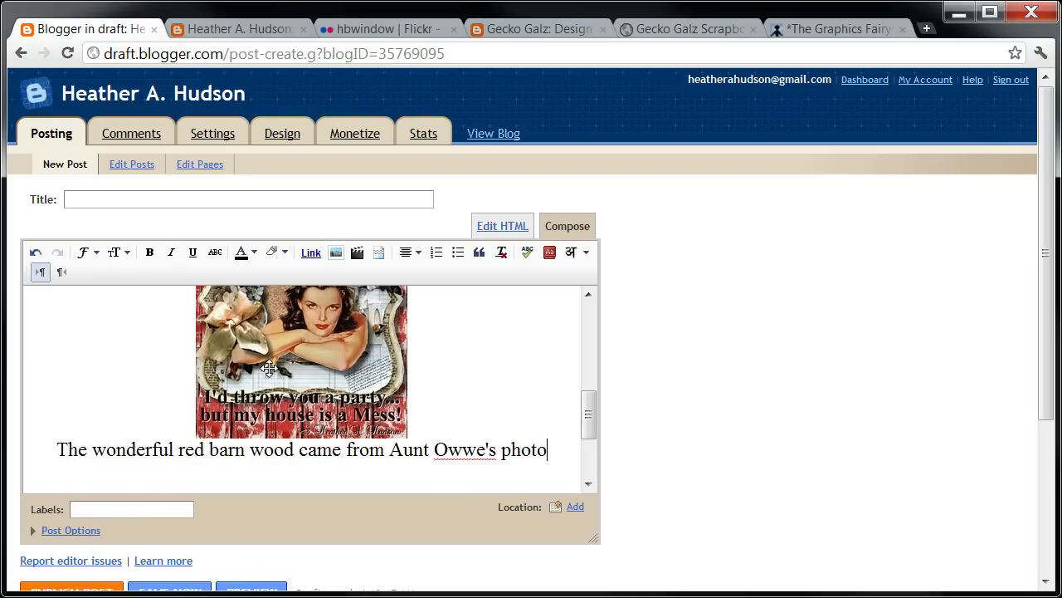
pyautogui.write(' stream')
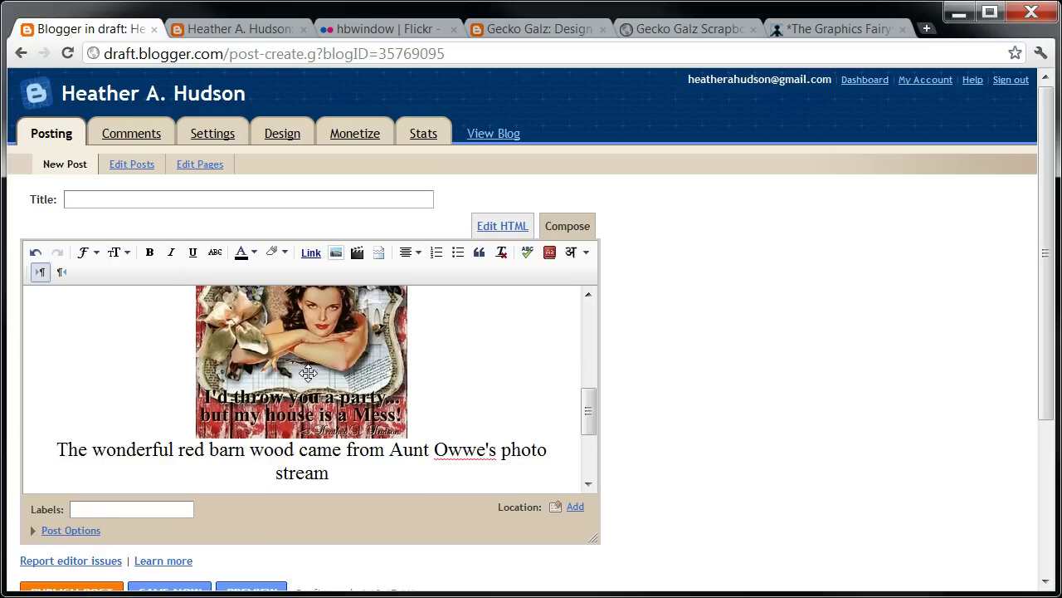
pyautogui.write('.  I was ha')
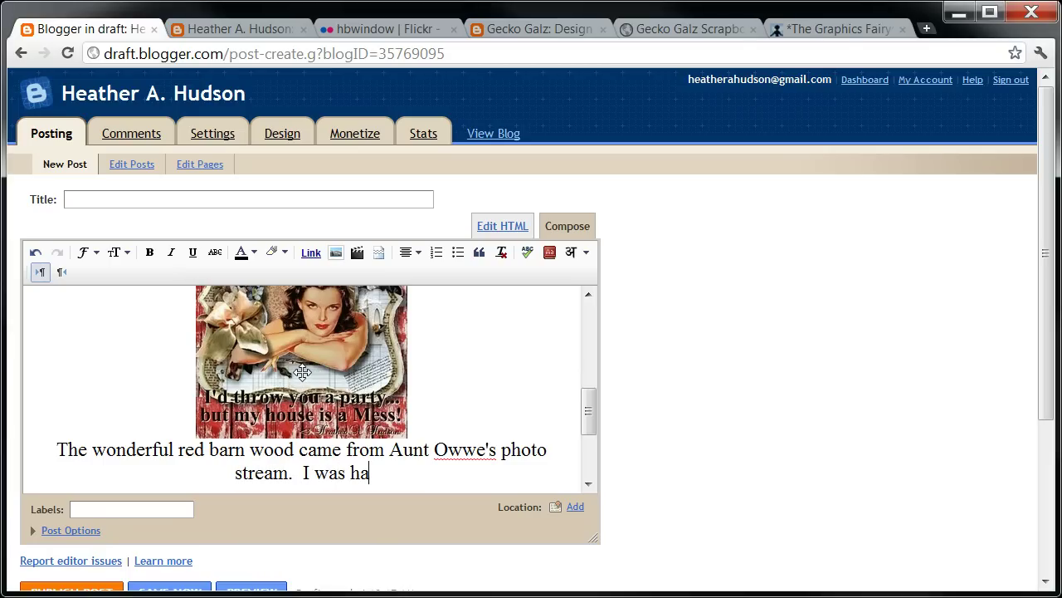
pyautogui.write('ppy to see tha')
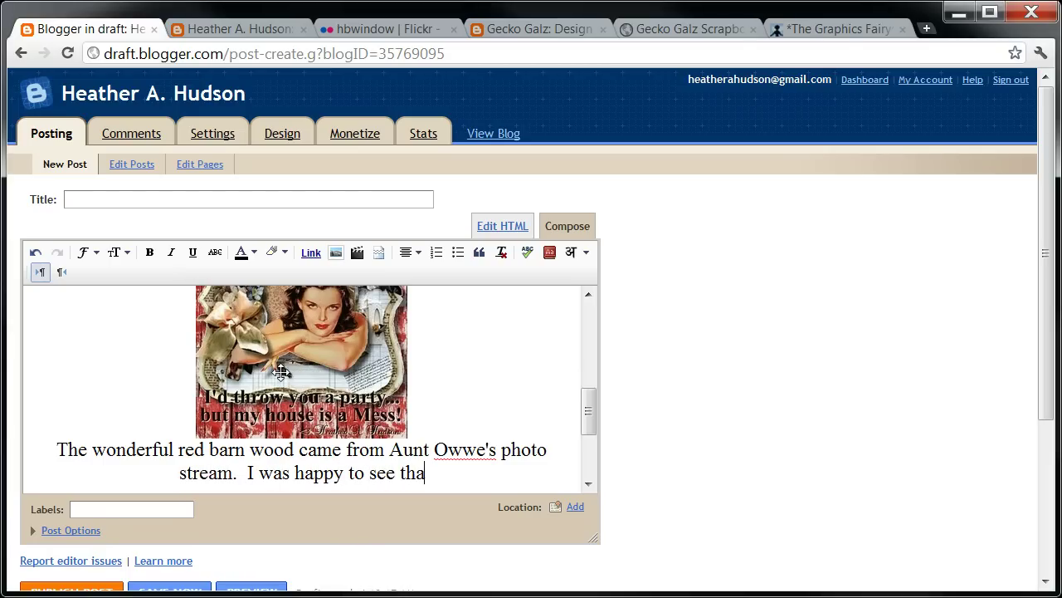
pyautogui.write('t she too was ')
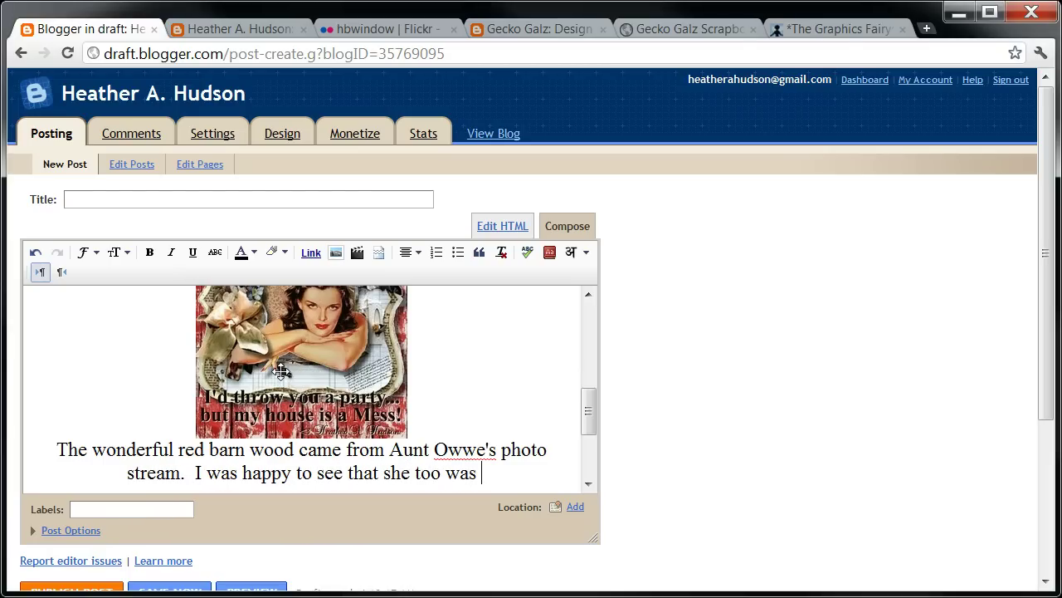
pyautogui.write('from Michigan')
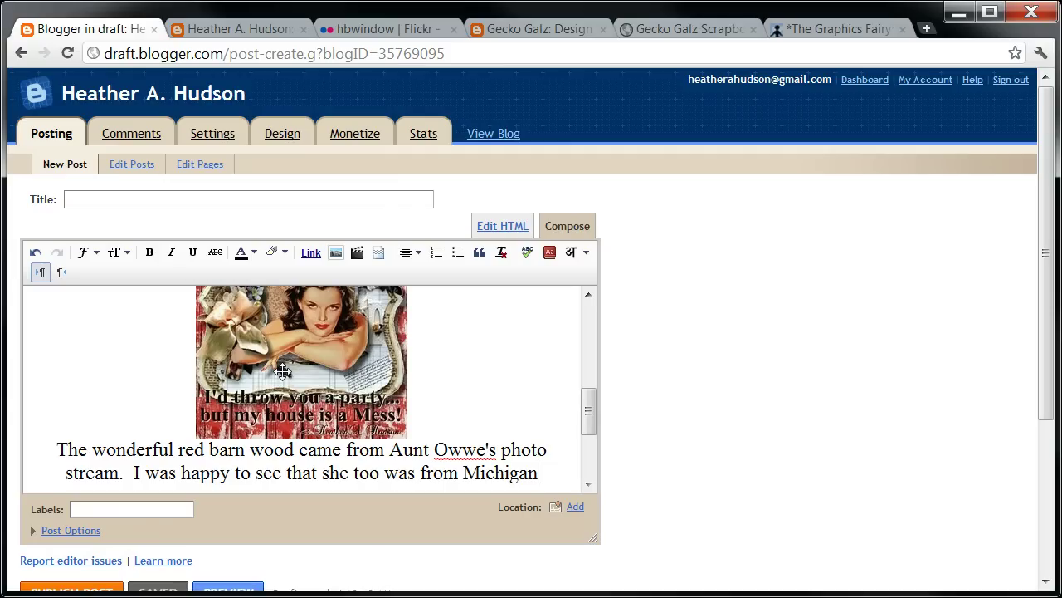
pyautogui.write('too.')
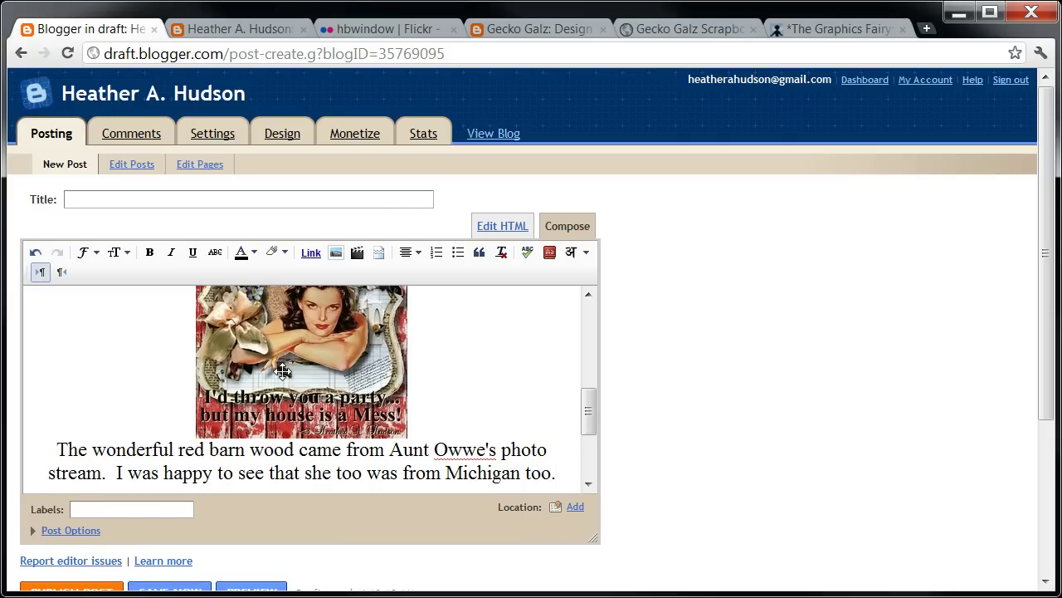
pyautogui.moveTo(590, 408); pyautogui.dragTo(588, 438)
pyautogui.moveTo(1046, 325); pyautogui.dragTo(1047, 384)
# Preview the post and scroll through the greeting, links, birthday card and barn-wood caption.
pyautogui.click(233, 504)
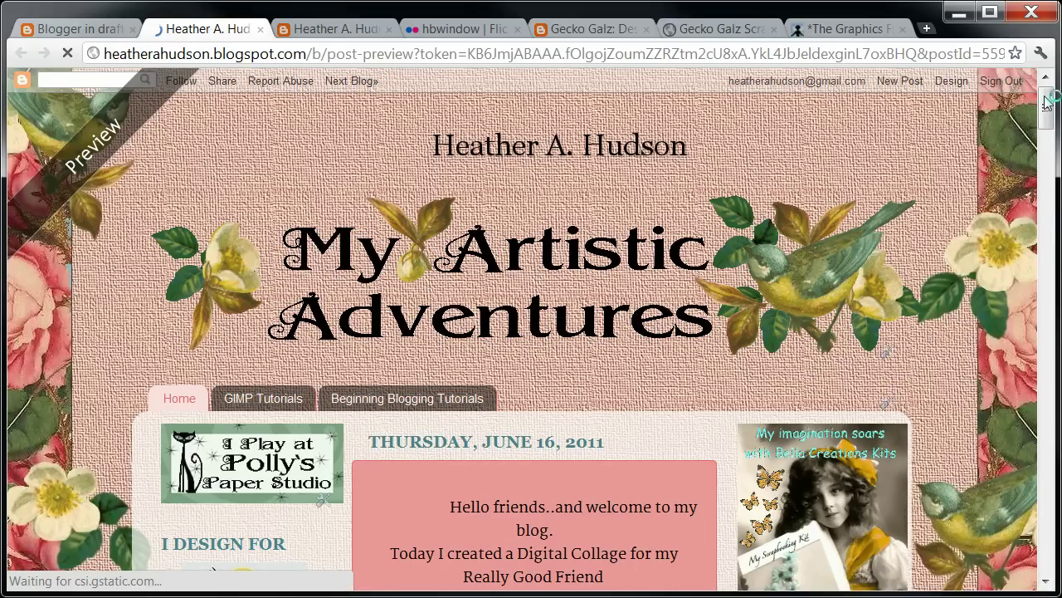
pyautogui.moveTo(1047, 100); pyautogui.dragTo(1048, 127)
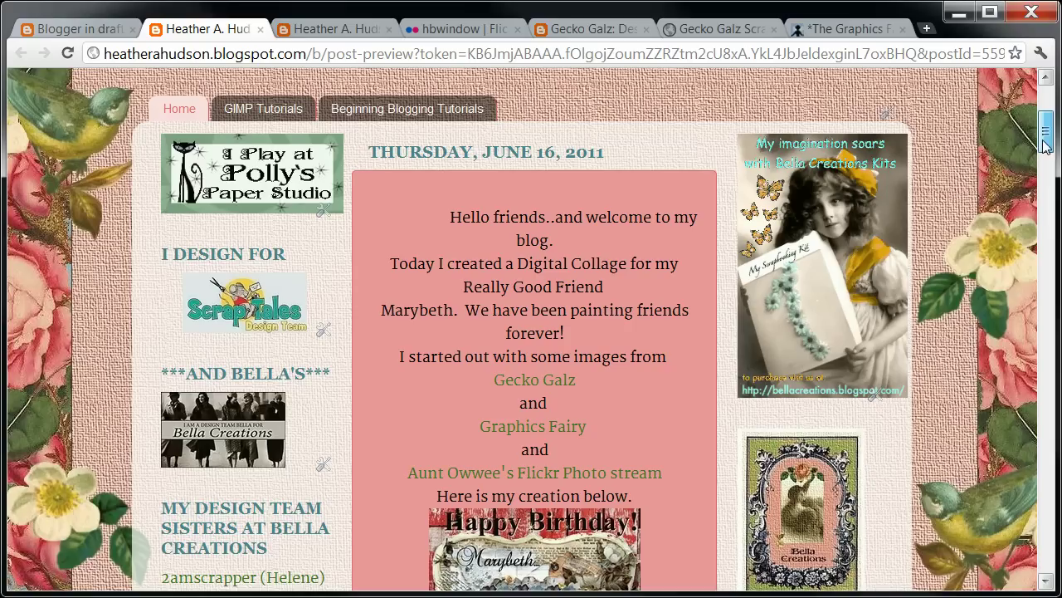
pyautogui.moveTo(1046, 143); pyautogui.dragTo(1053, 170)
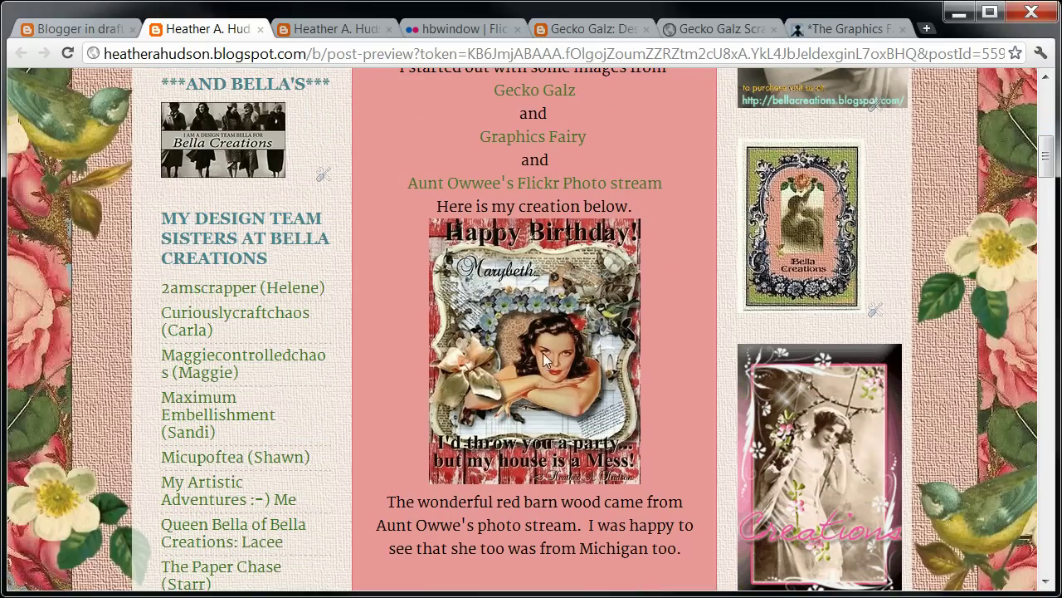
pyautogui.moveTo(1047, 158); pyautogui.dragTo(1047, 106)
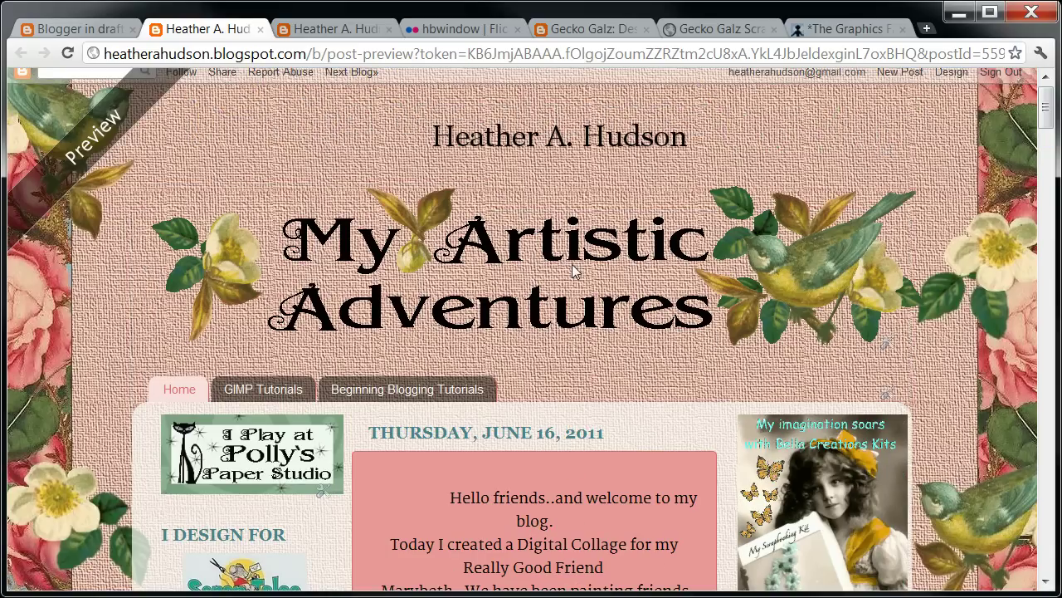